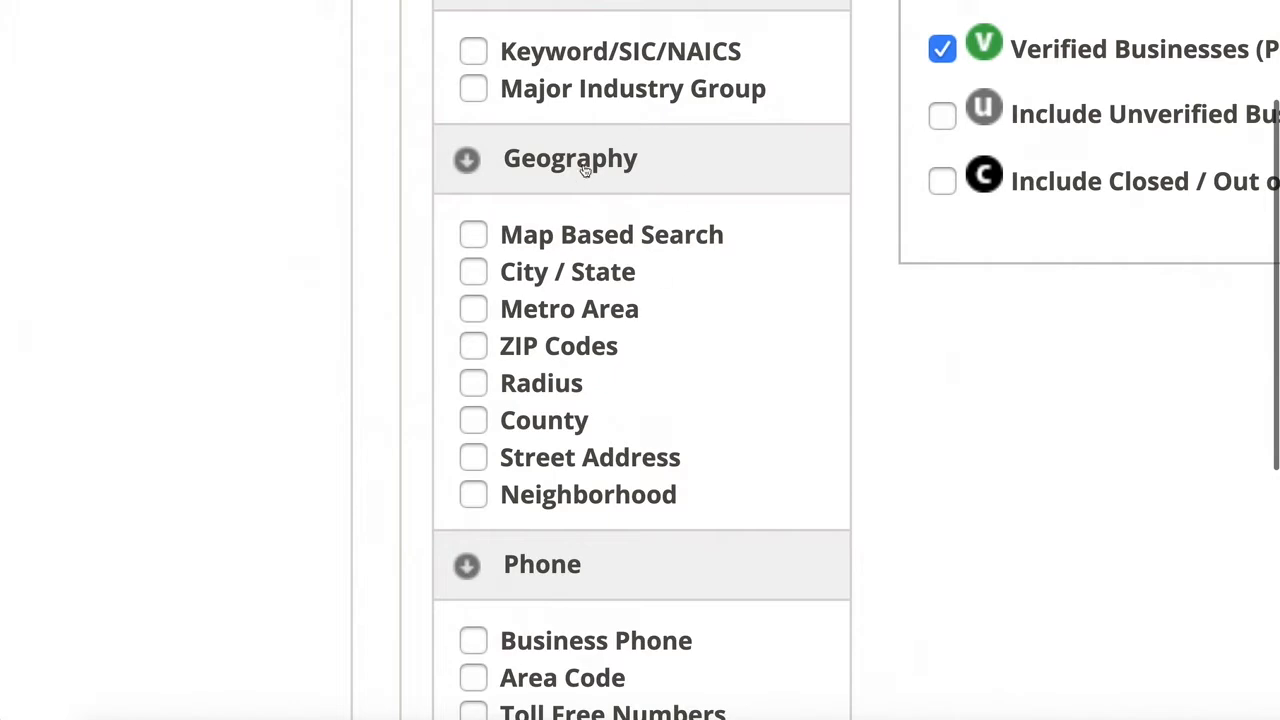
Step: Add the Map Based Search criterion to the business search and open its map
click(474, 236)
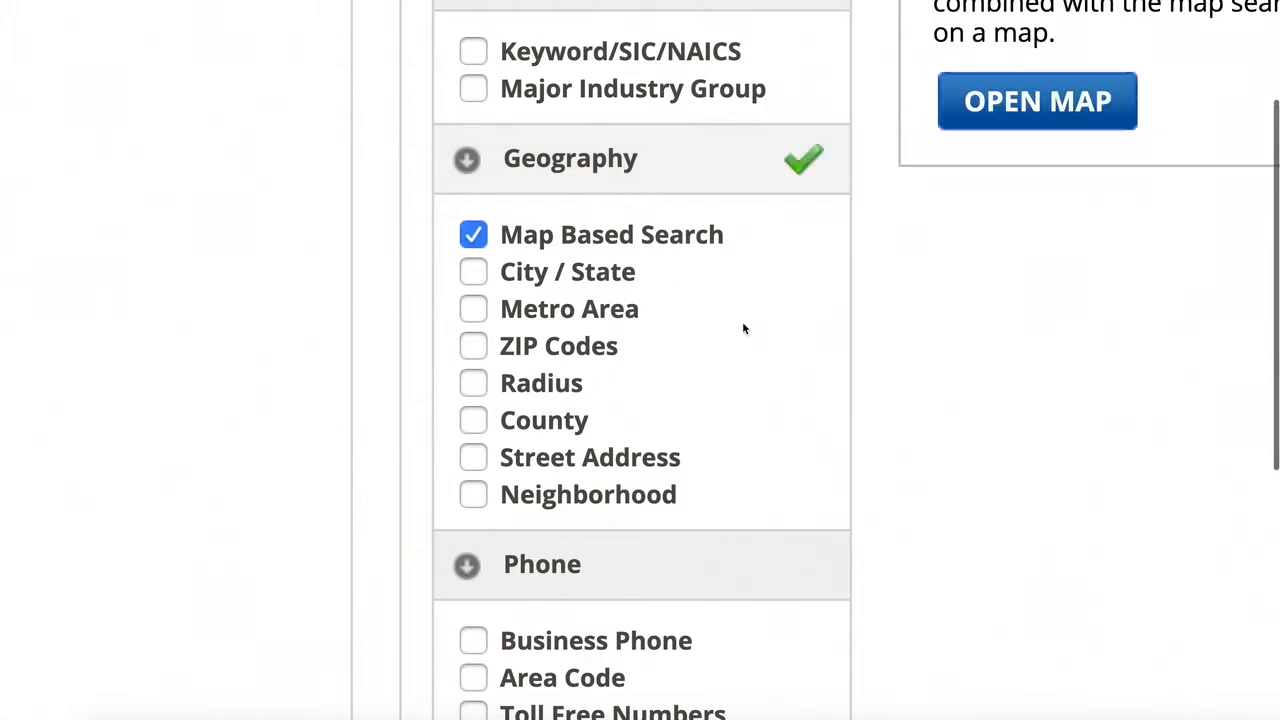
scroll(489, 262, up, 1)
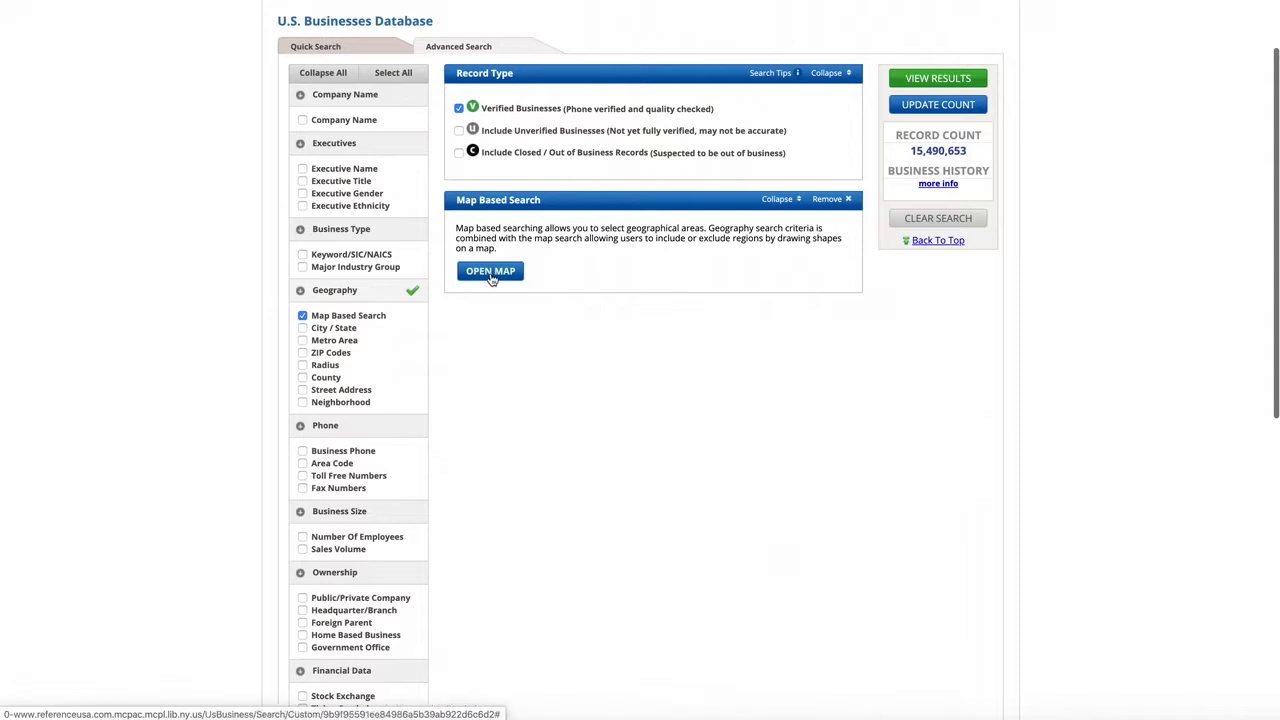
click(491, 274)
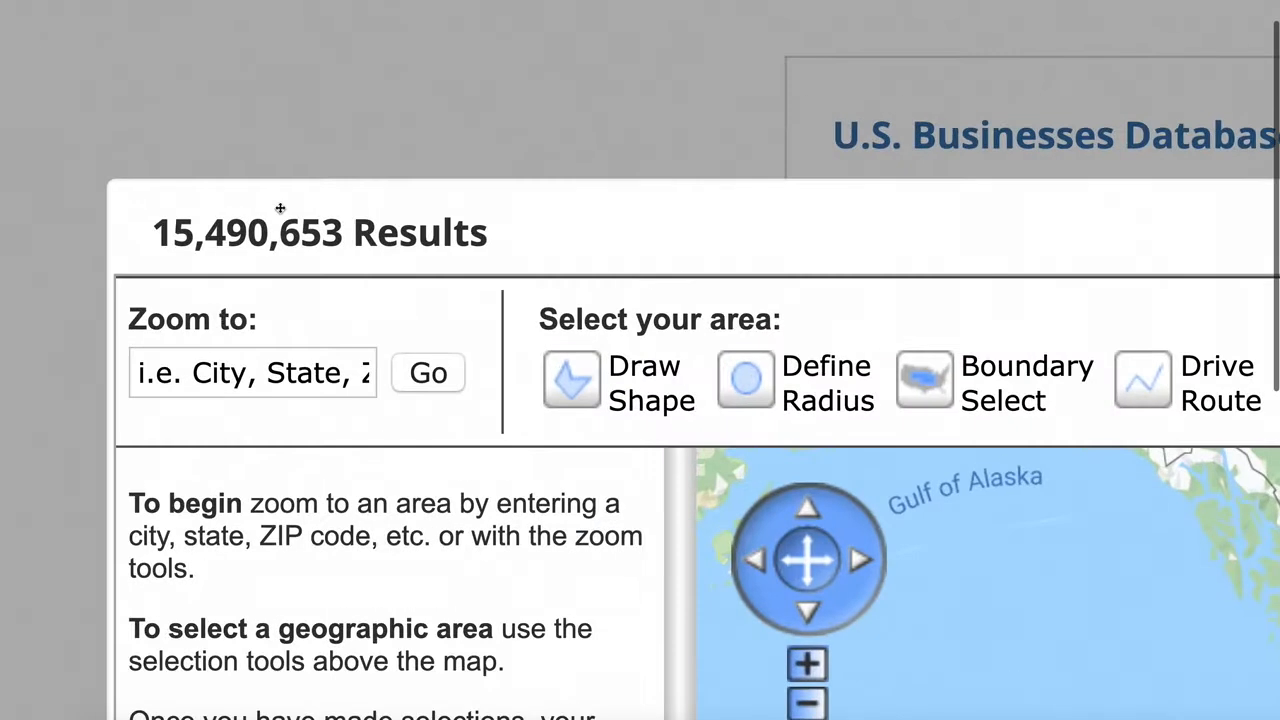
Step: Zoom the map to ZIP code 11788
click(75, 101)
text(11788)
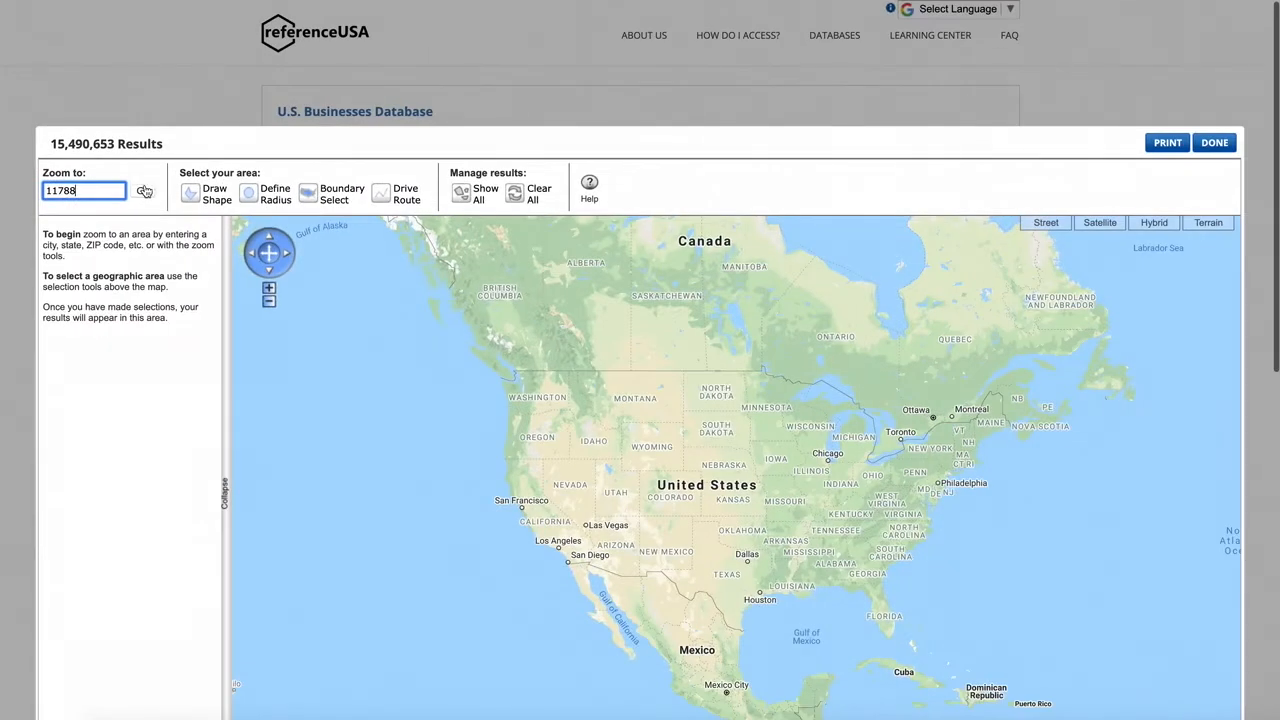
click(144, 190)
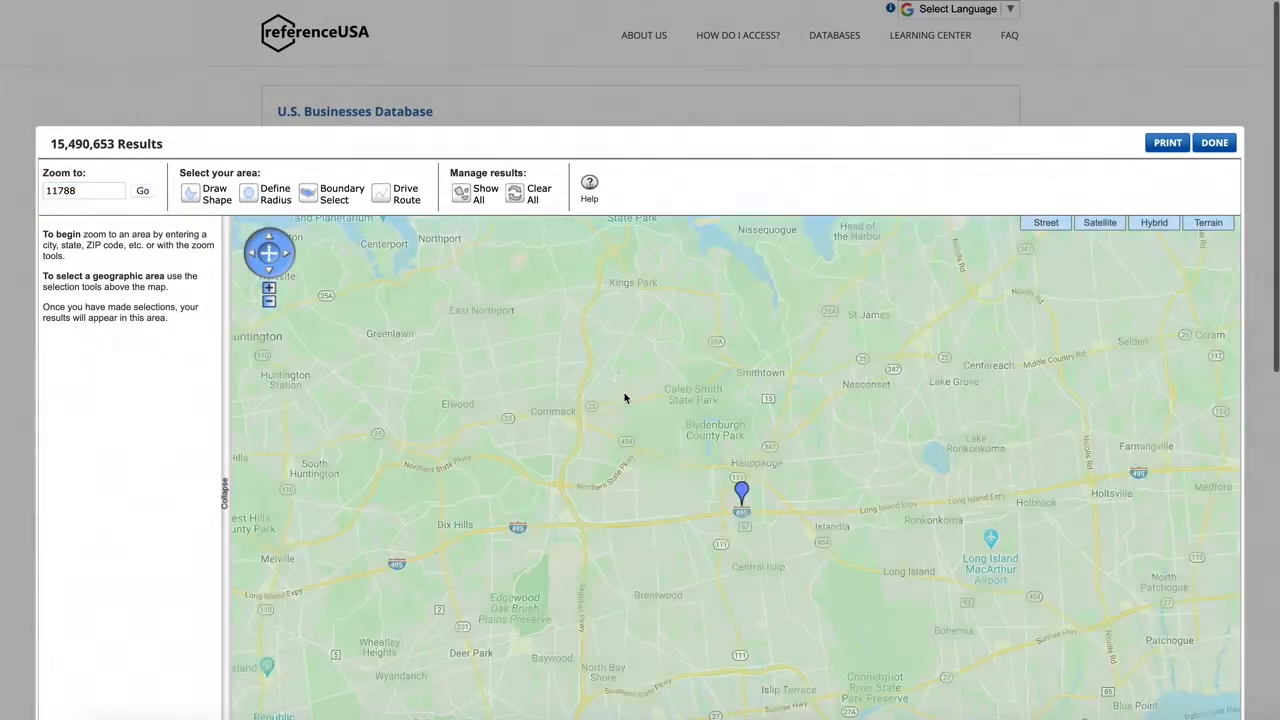
scroll(1010, 318, down, 1)
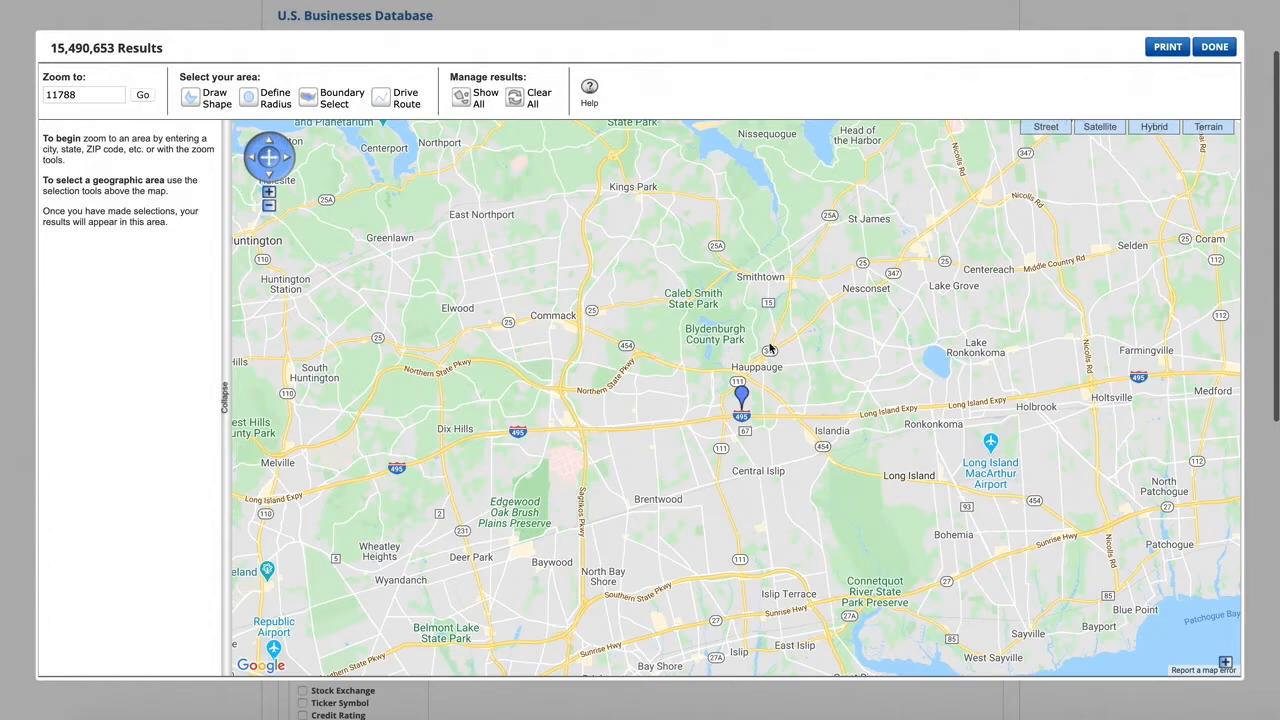
Step: Switch the map to Hybrid imagery and zoom in on the industrial area southeast of Hoyt Farm Nature Preserve
click(1155, 128)
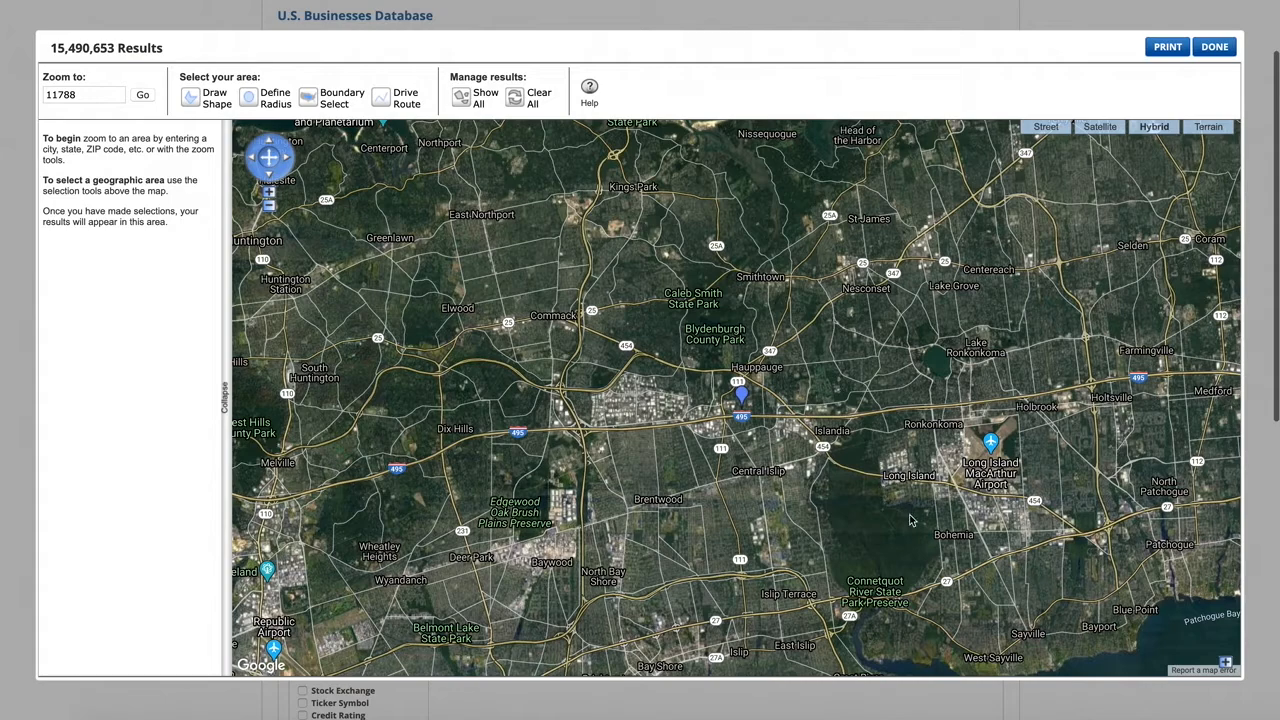
click(268, 192)
click(268, 192)
drag(558, 411, 910, 329)
drag(675, 487, 666, 512)
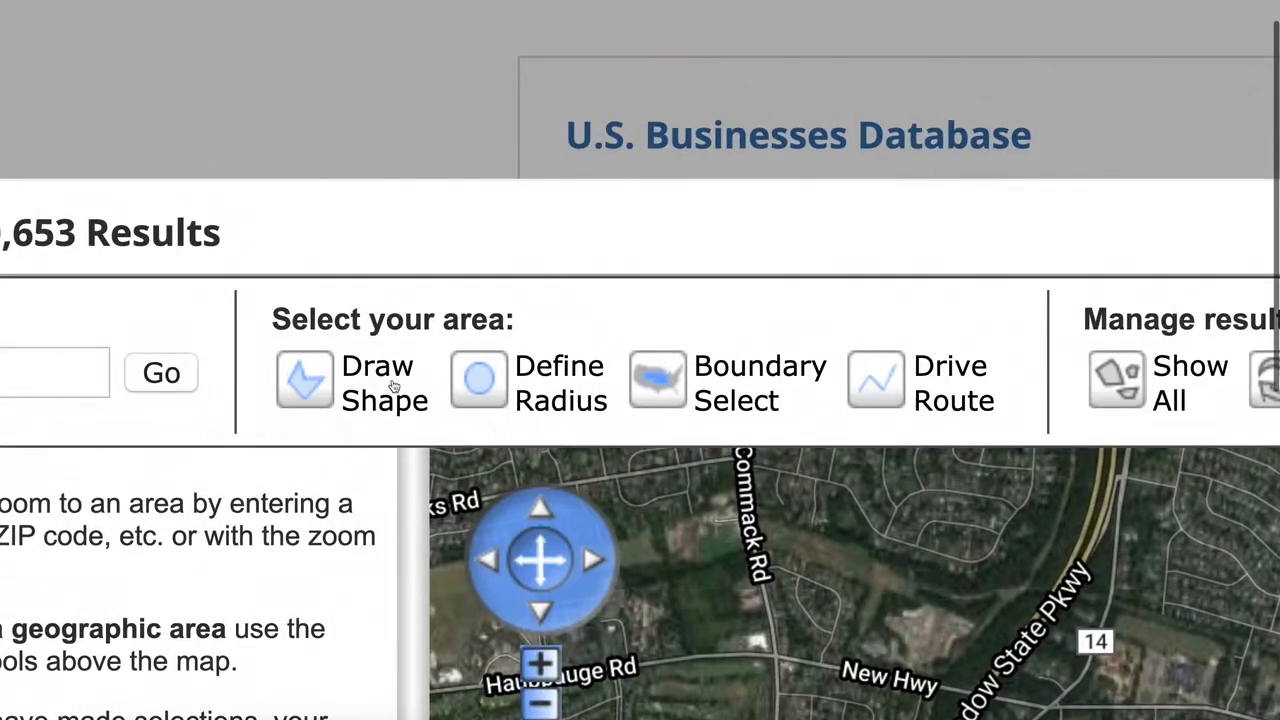
Step: Draw a custom shape around the industrial area, from New Hwy and Northern State Pkwy along Motor Pkwy to the blocks east of Simeon Woods Rd
click(306, 390)
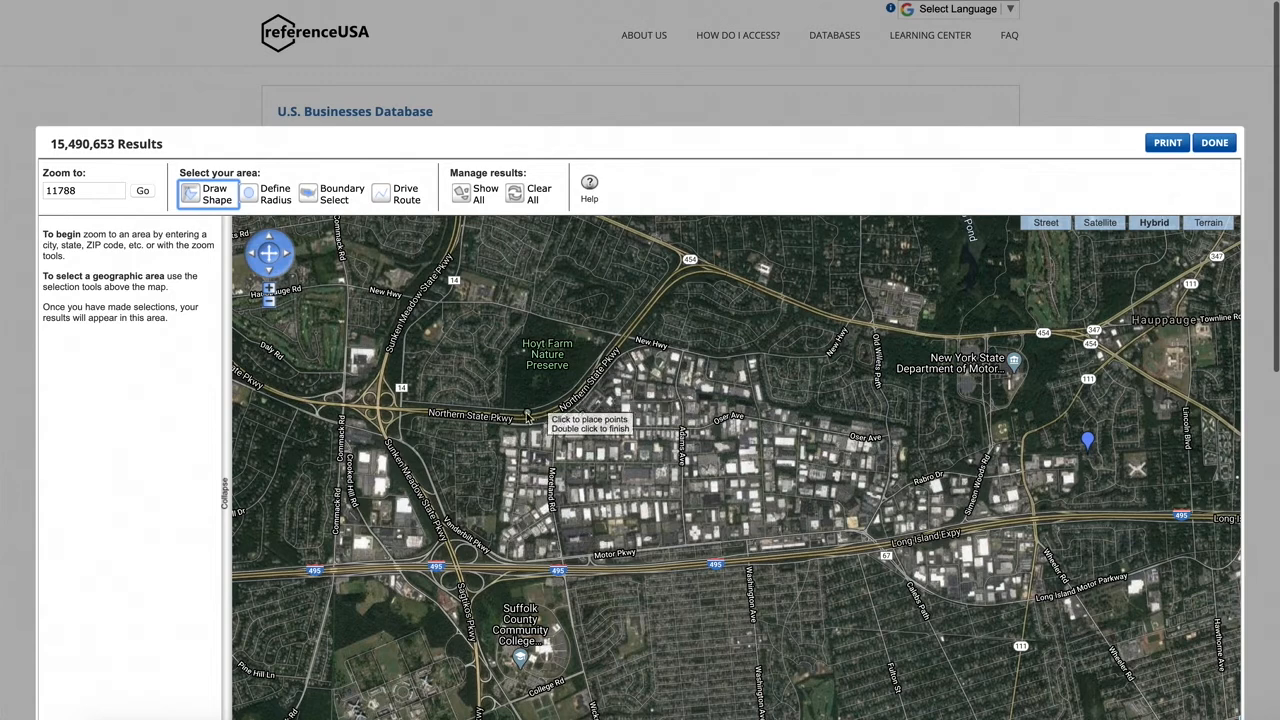
click(577, 561)
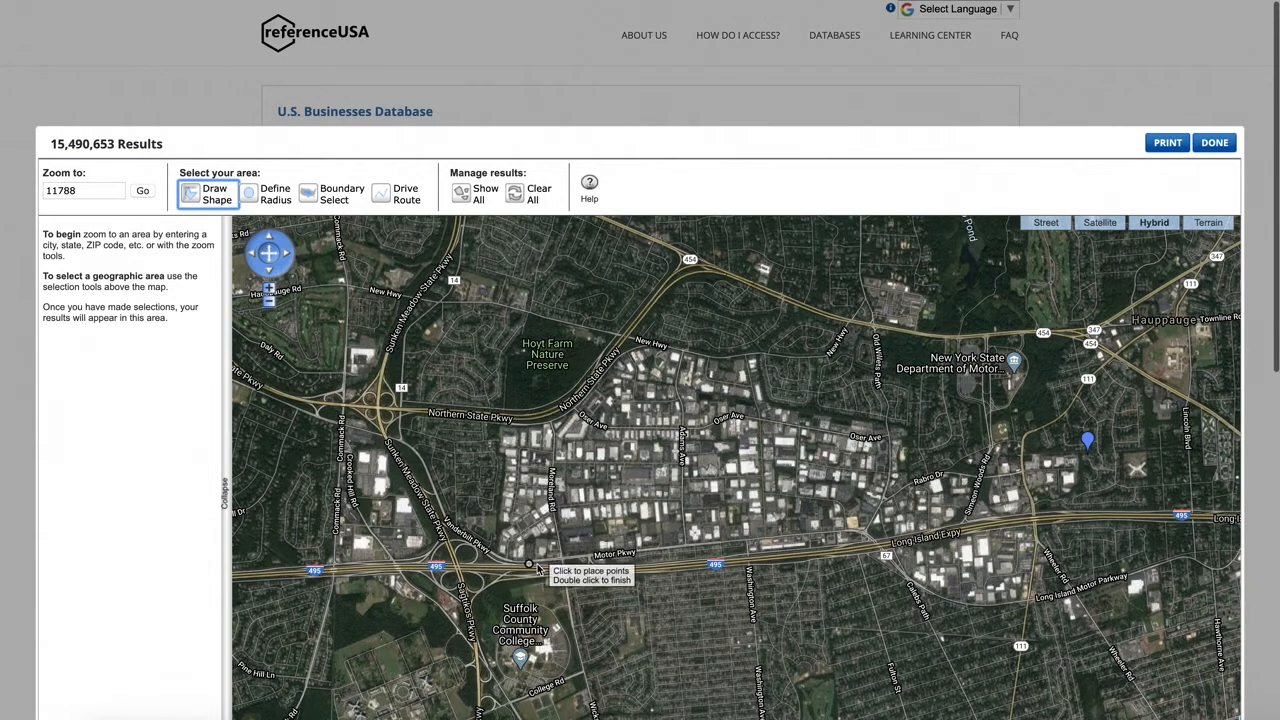
click(627, 340)
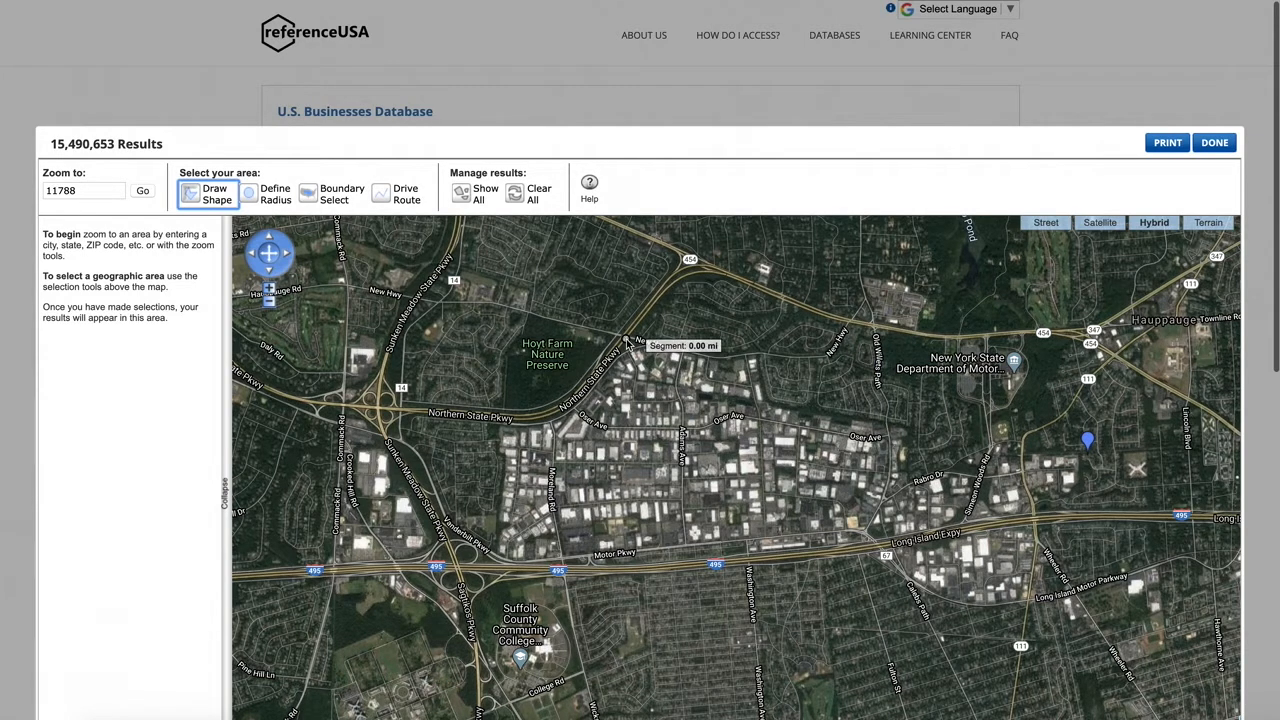
click(505, 424)
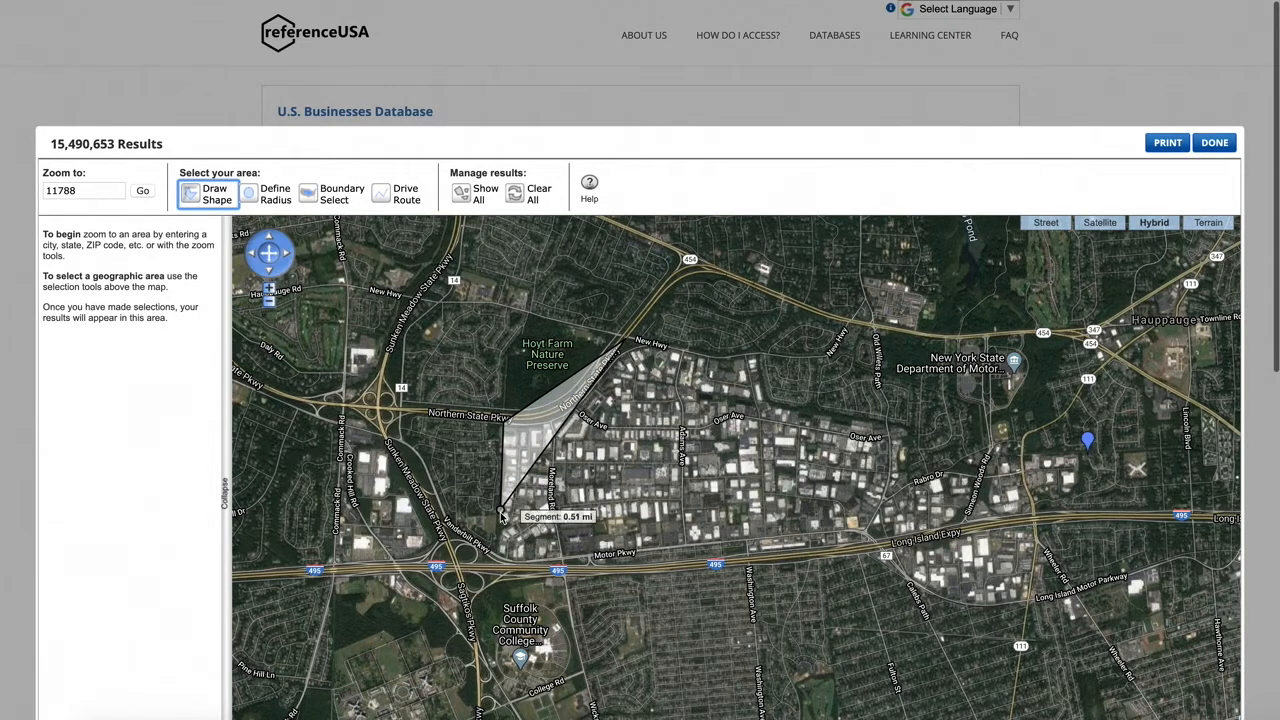
click(497, 553)
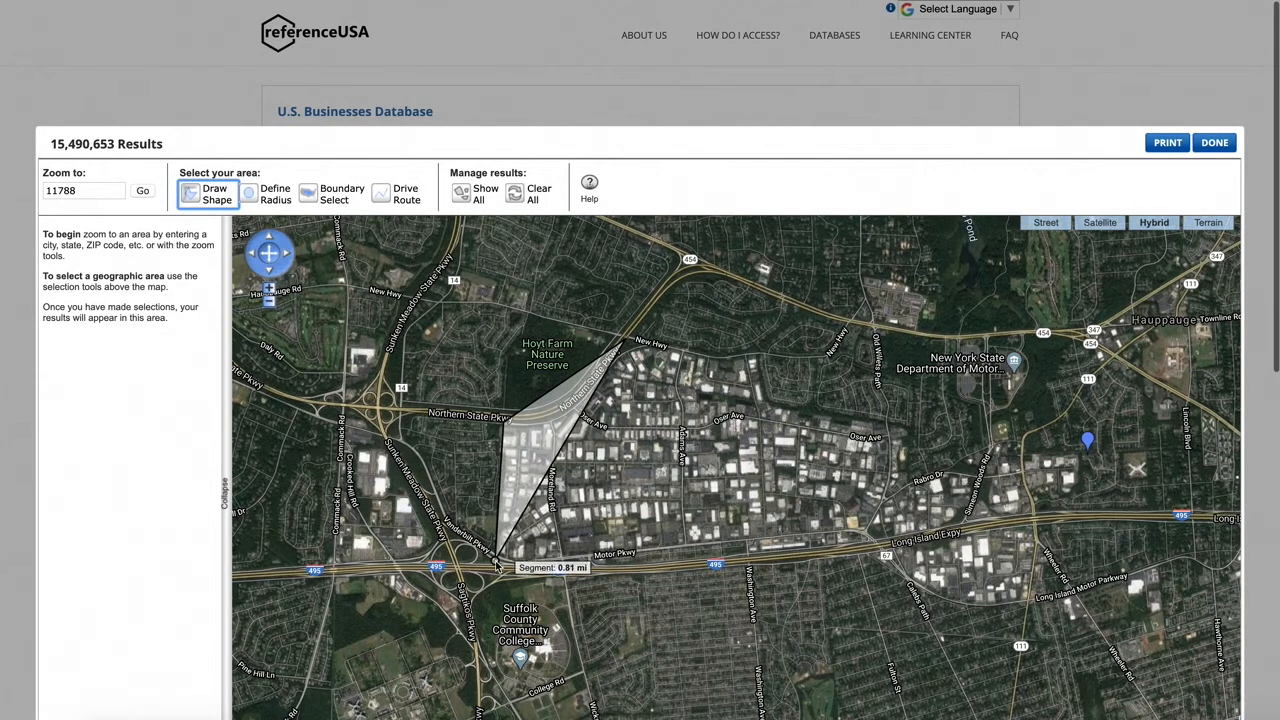
click(557, 569)
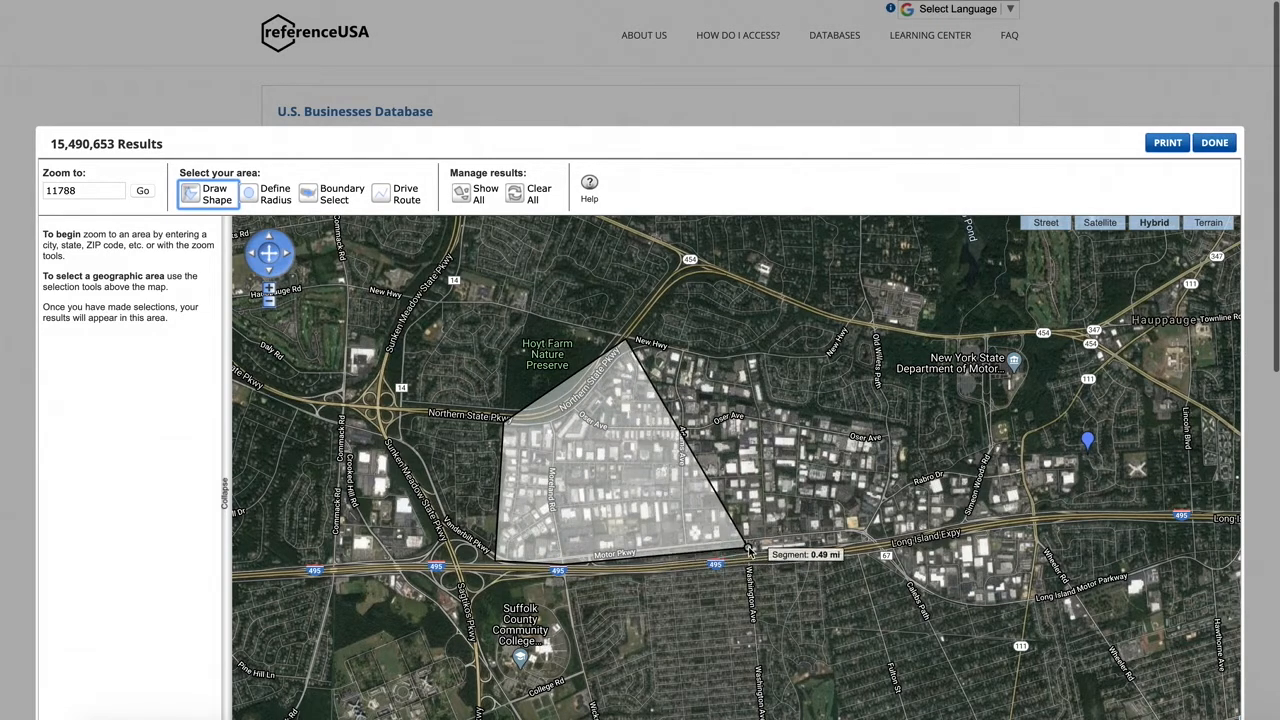
click(740, 551)
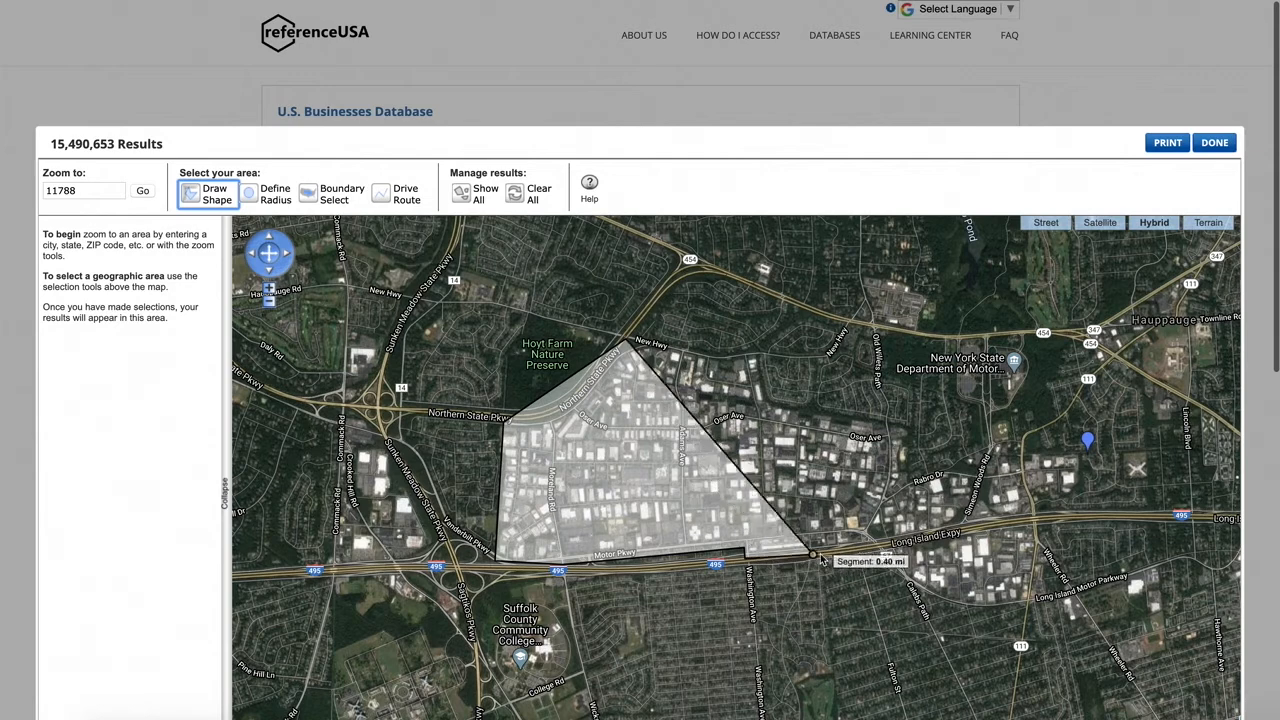
click(862, 548)
click(888, 574)
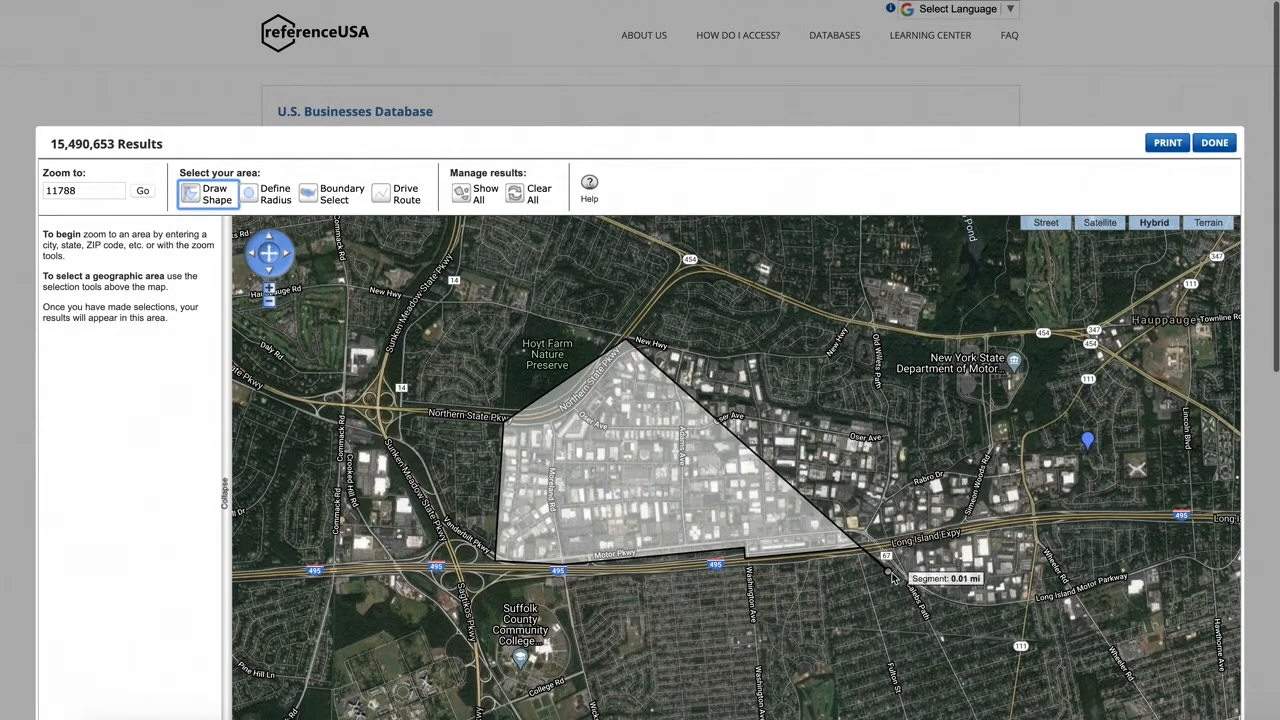
click(988, 606)
click(1040, 607)
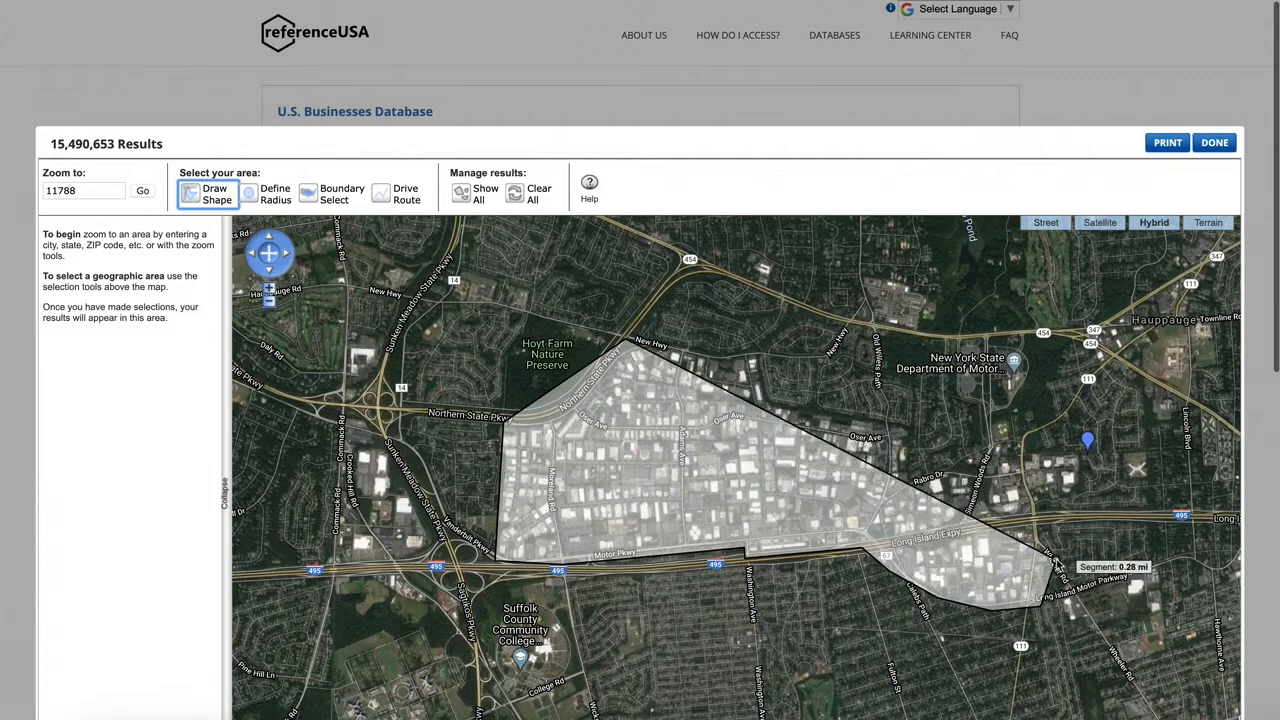
click(1052, 571)
click(1042, 508)
click(1080, 495)
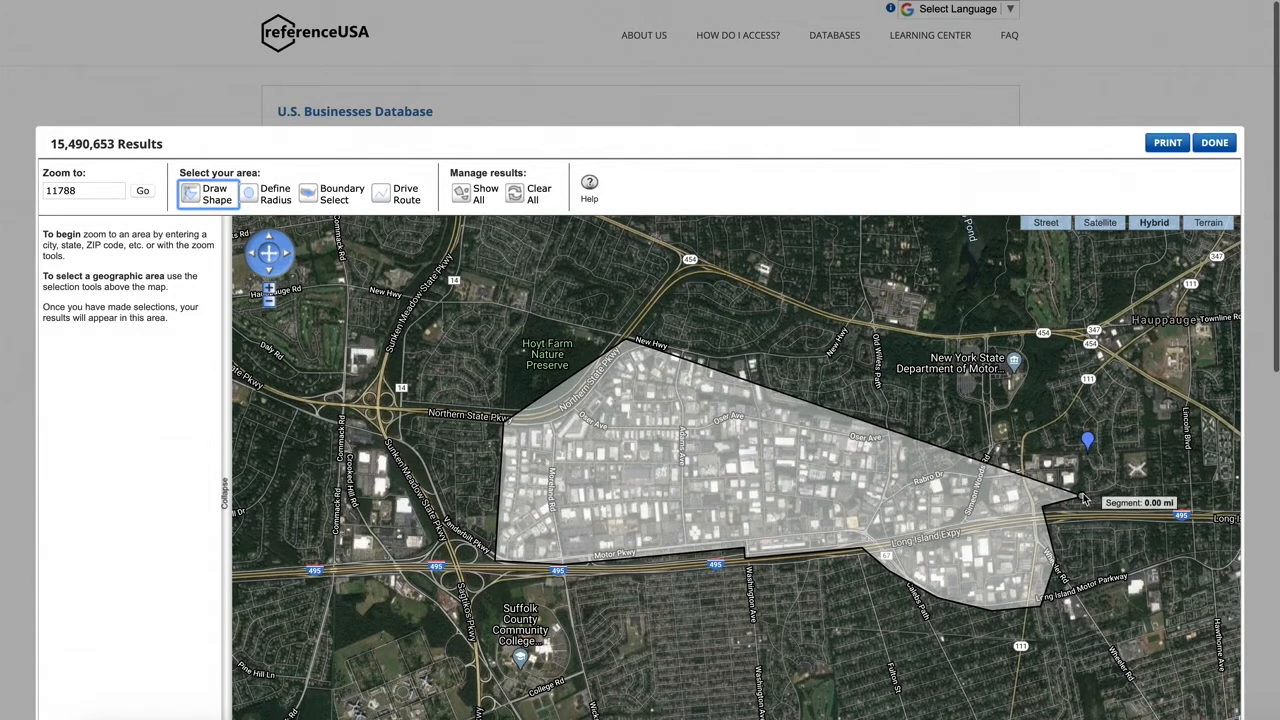
click(1080, 450)
click(995, 450)
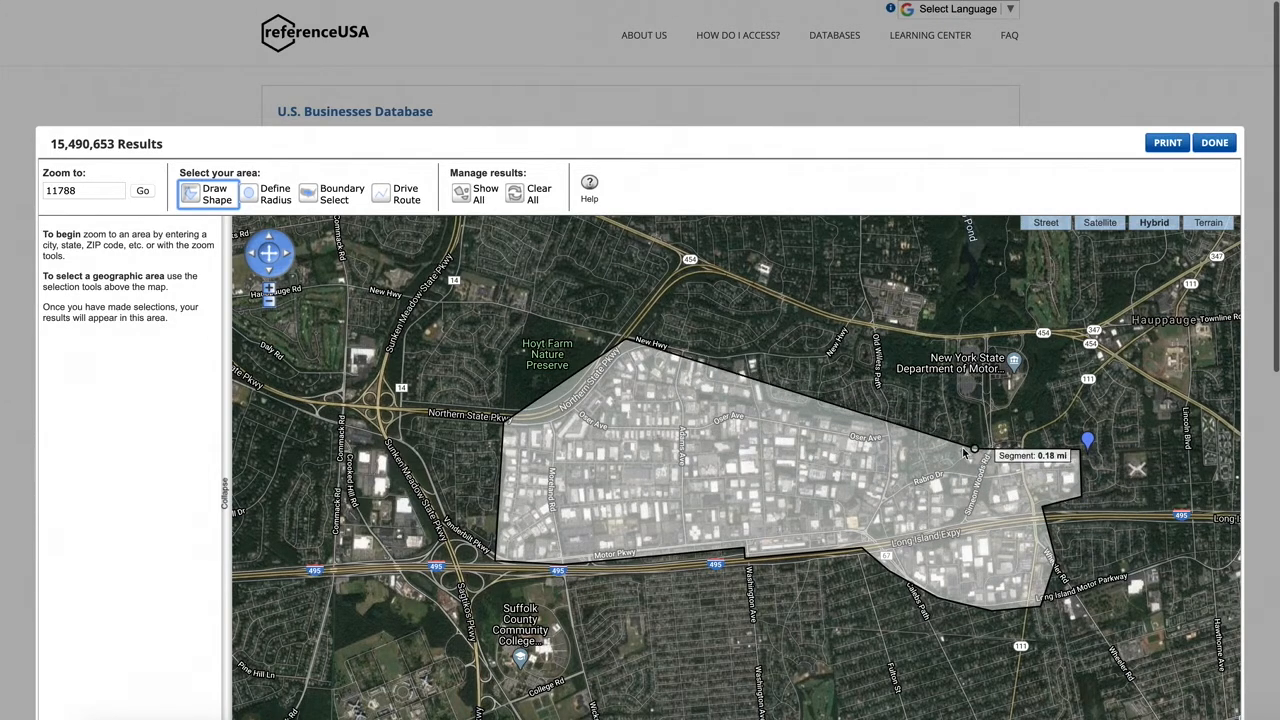
click(916, 465)
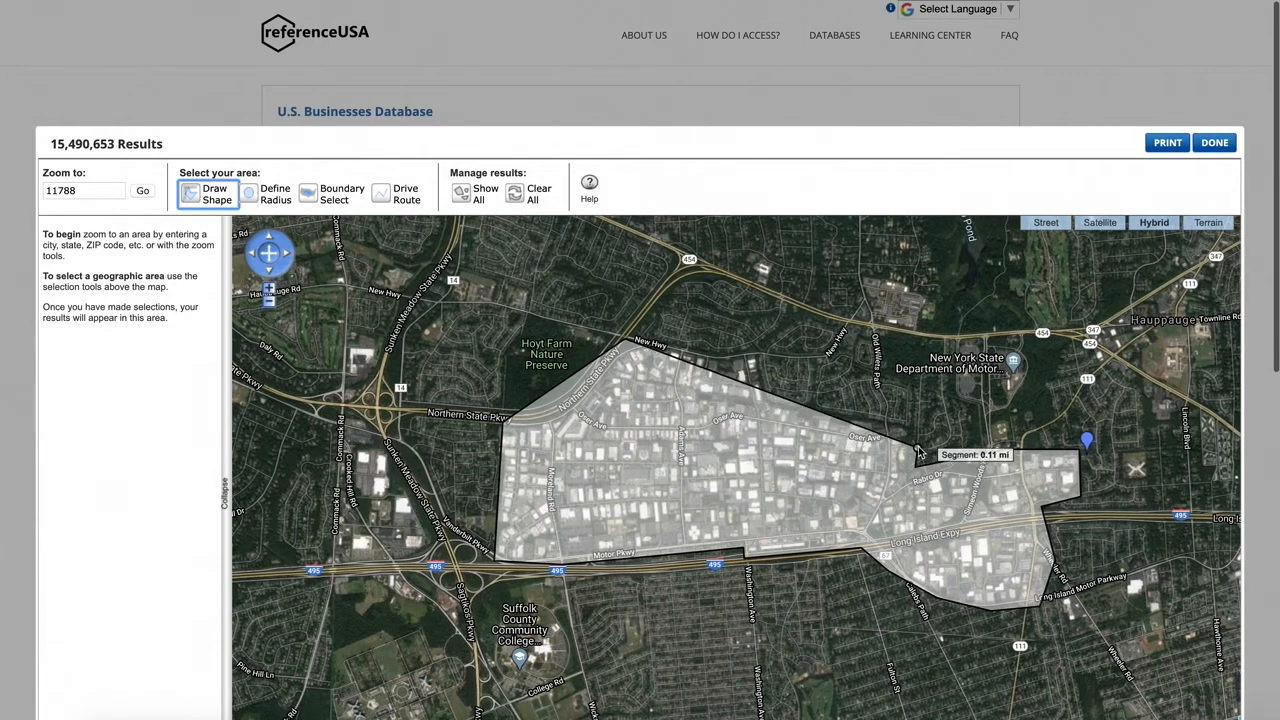
click(908, 420)
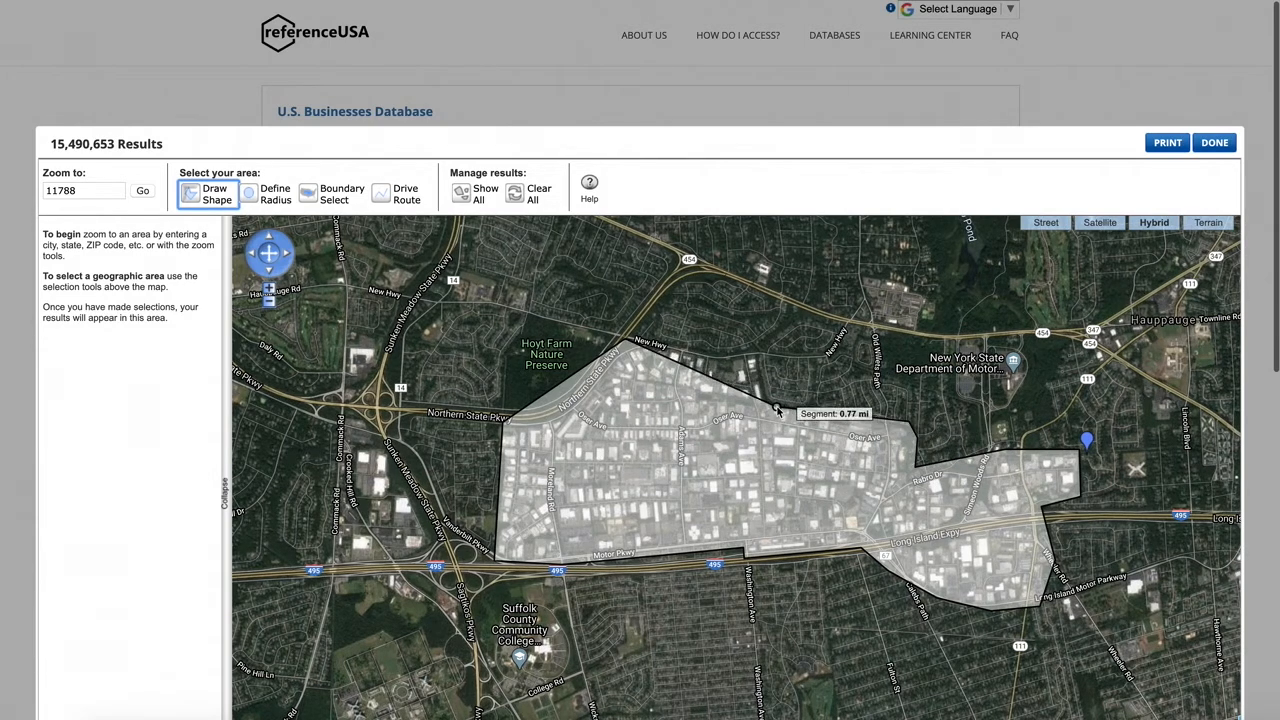
click(772, 397)
click(766, 362)
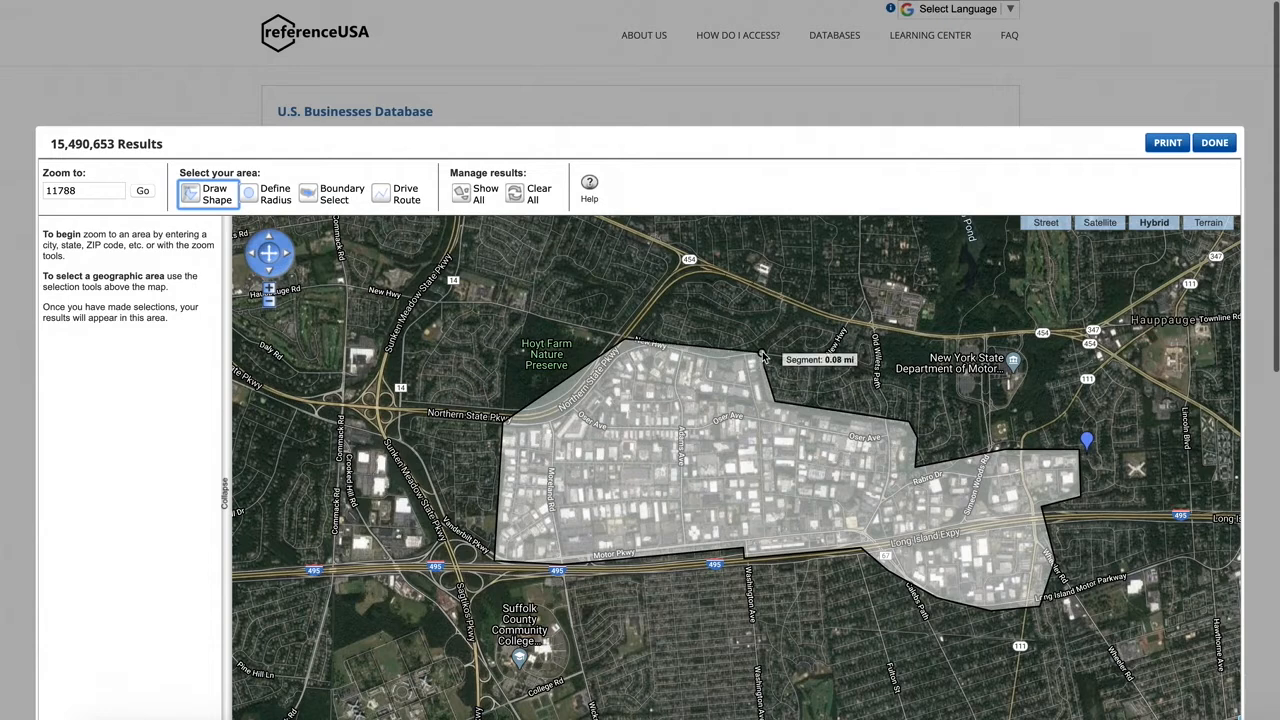
click(717, 352)
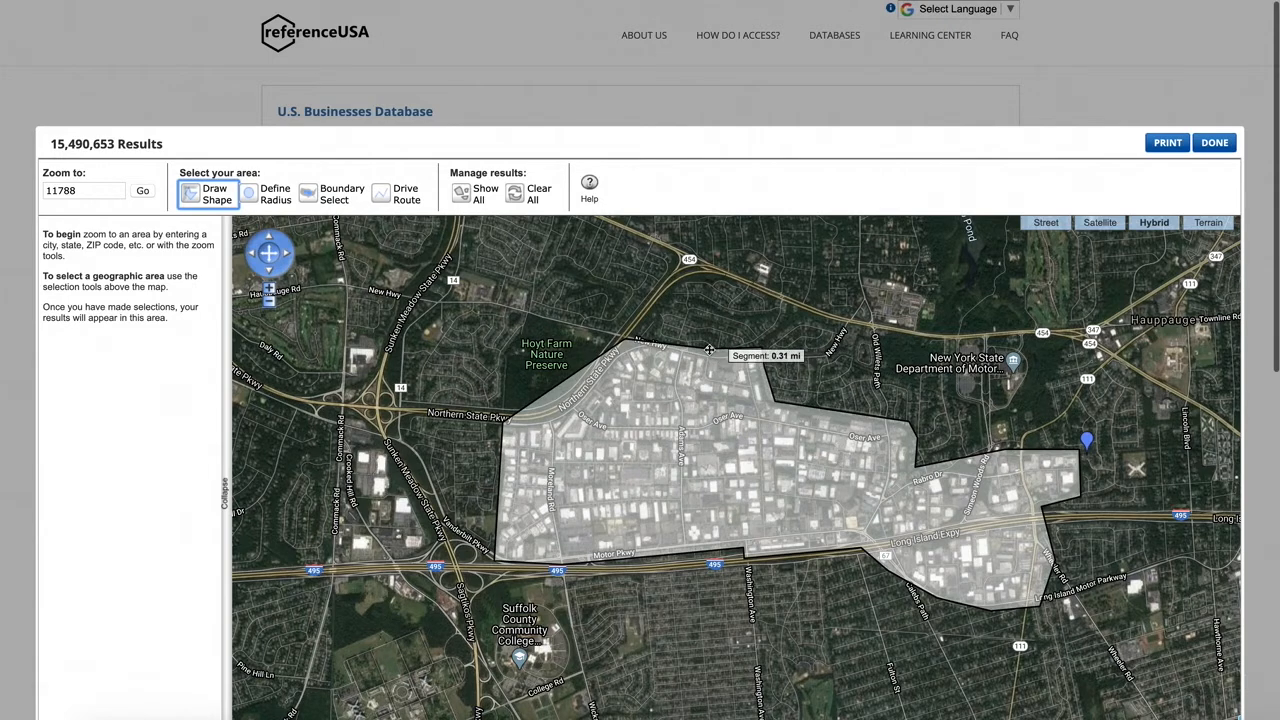
click(646, 343)
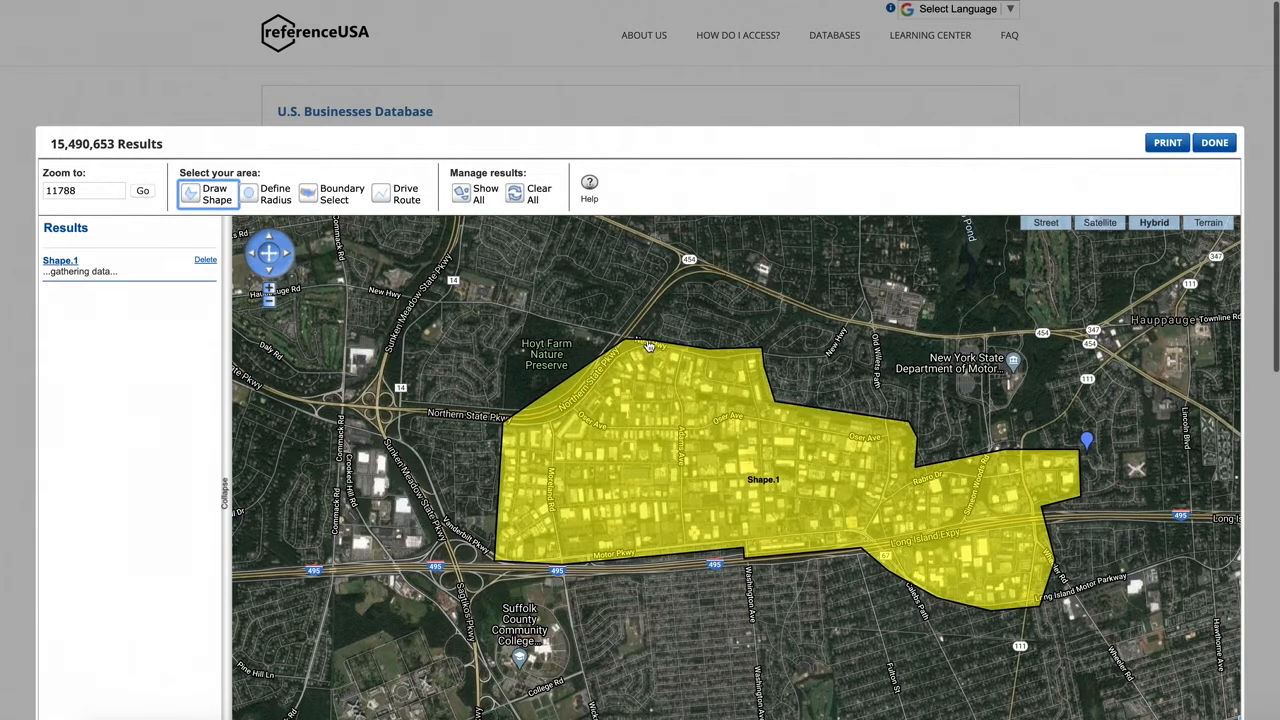
Step: Finish the map selection and view the matching business records
scroll(651, 528, down, 3)
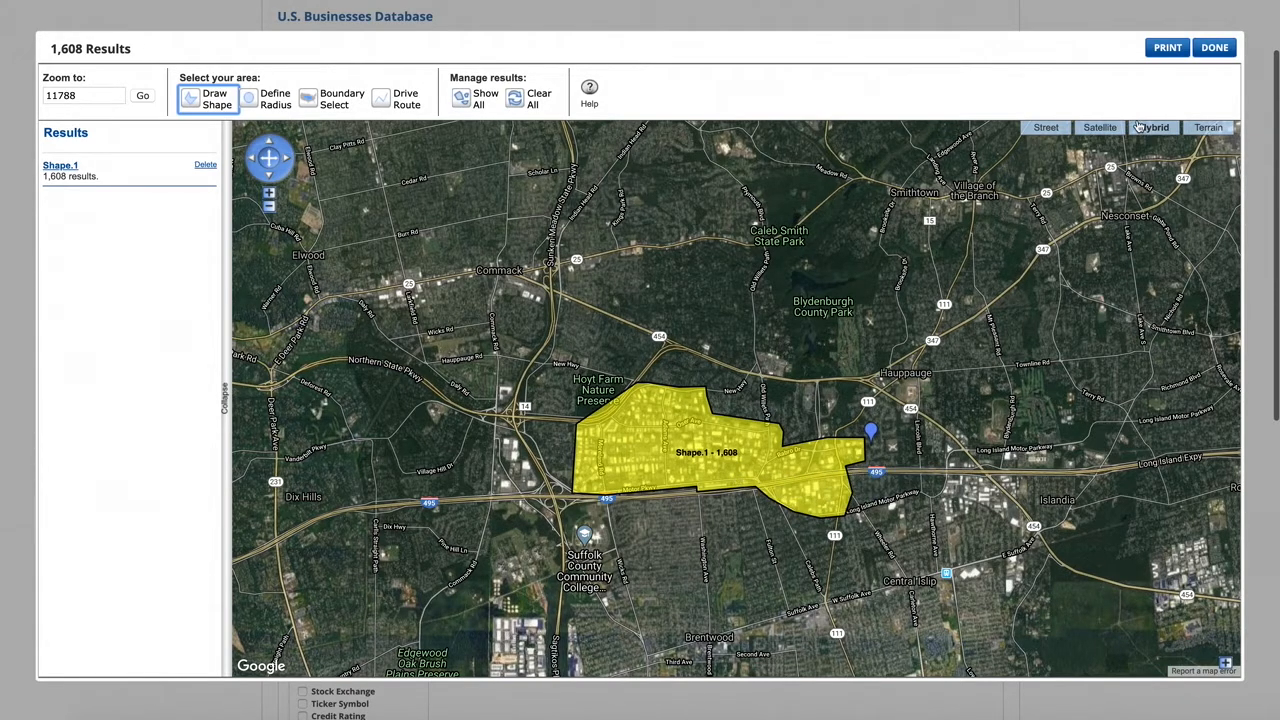
click(1212, 48)
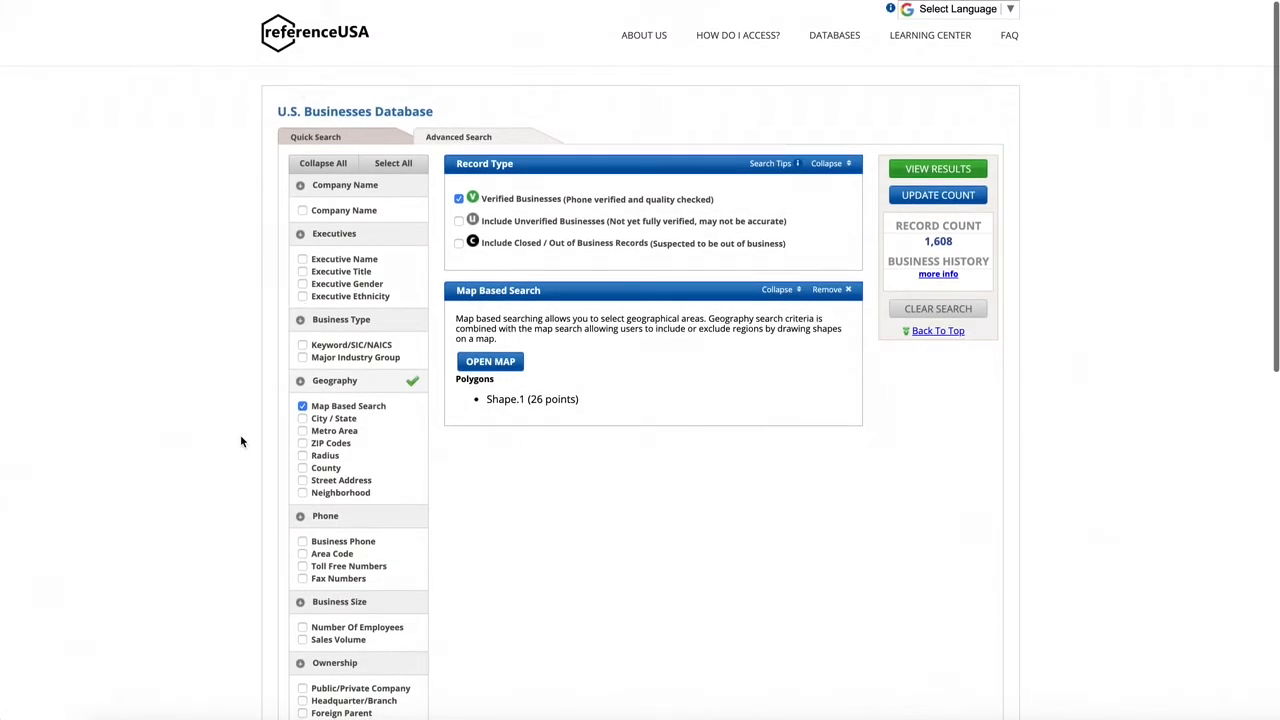
click(938, 169)
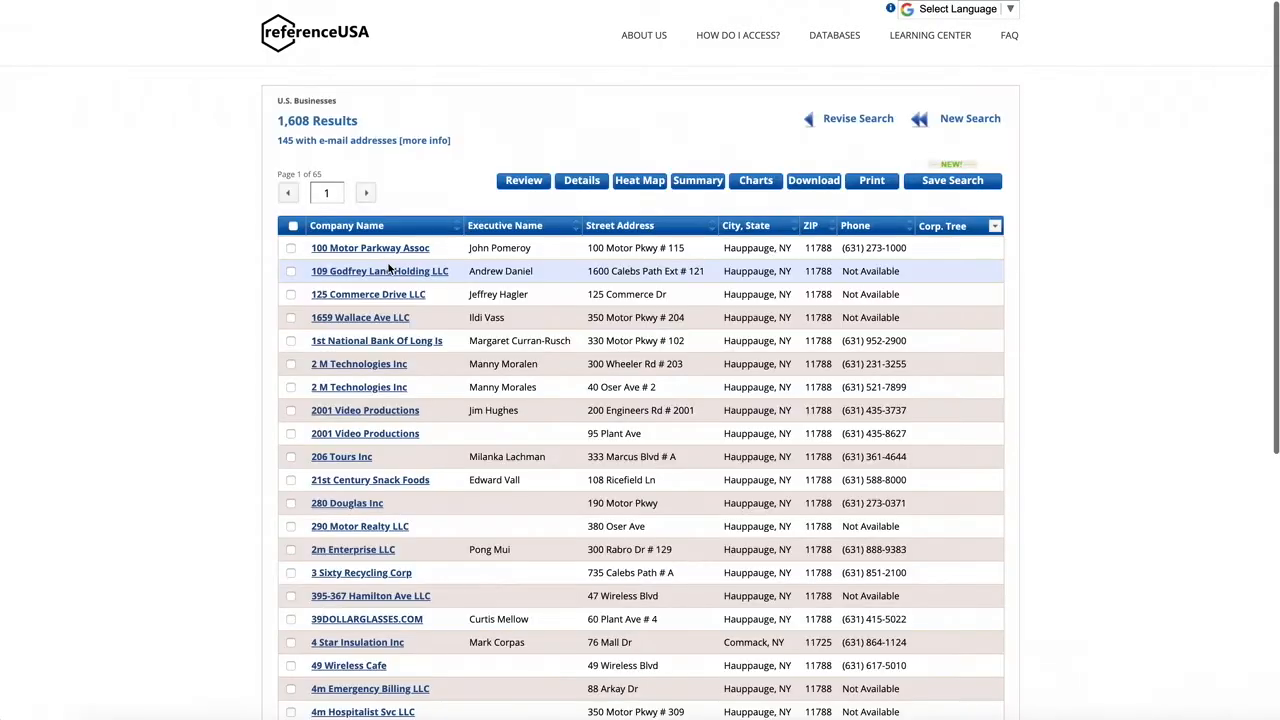
Step: Leave the results page to revise the search and review the available search criteria
scroll(390, 267, down, 1)
scroll(390, 267, up, 1)
click(870, 124)
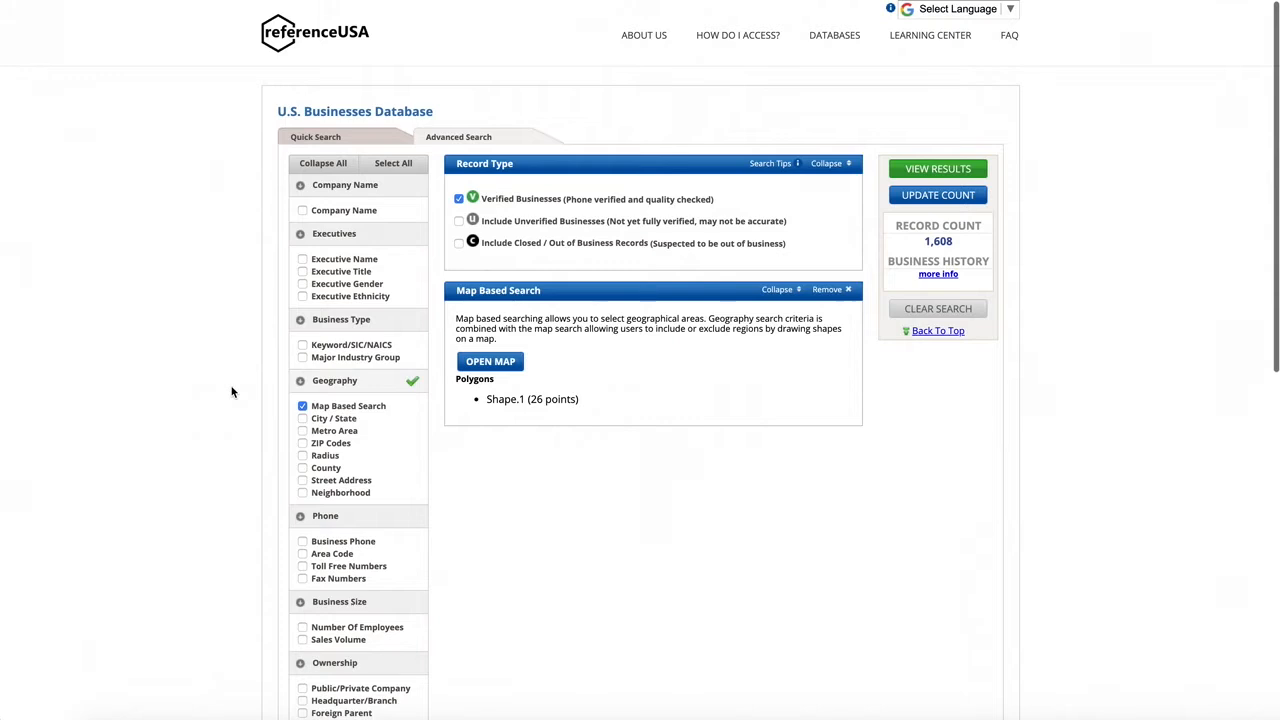
scroll(231, 392, down, 2)
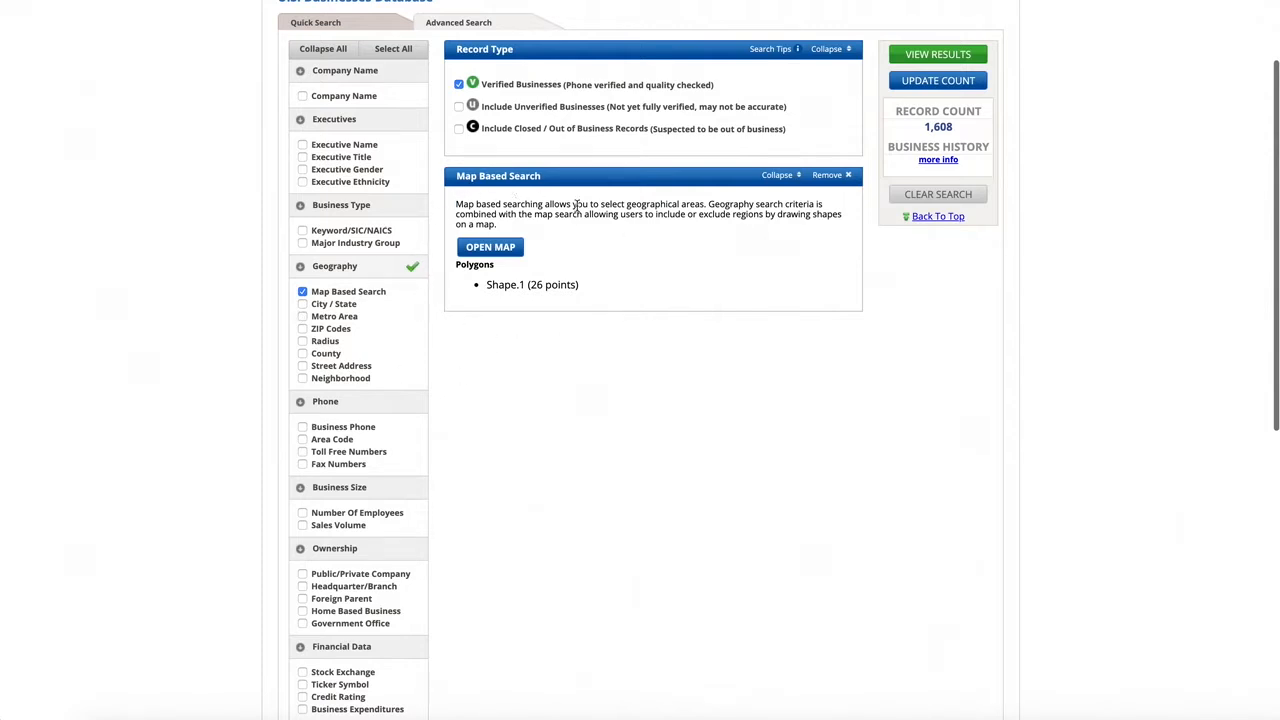
scroll(657, 398, up, 2)
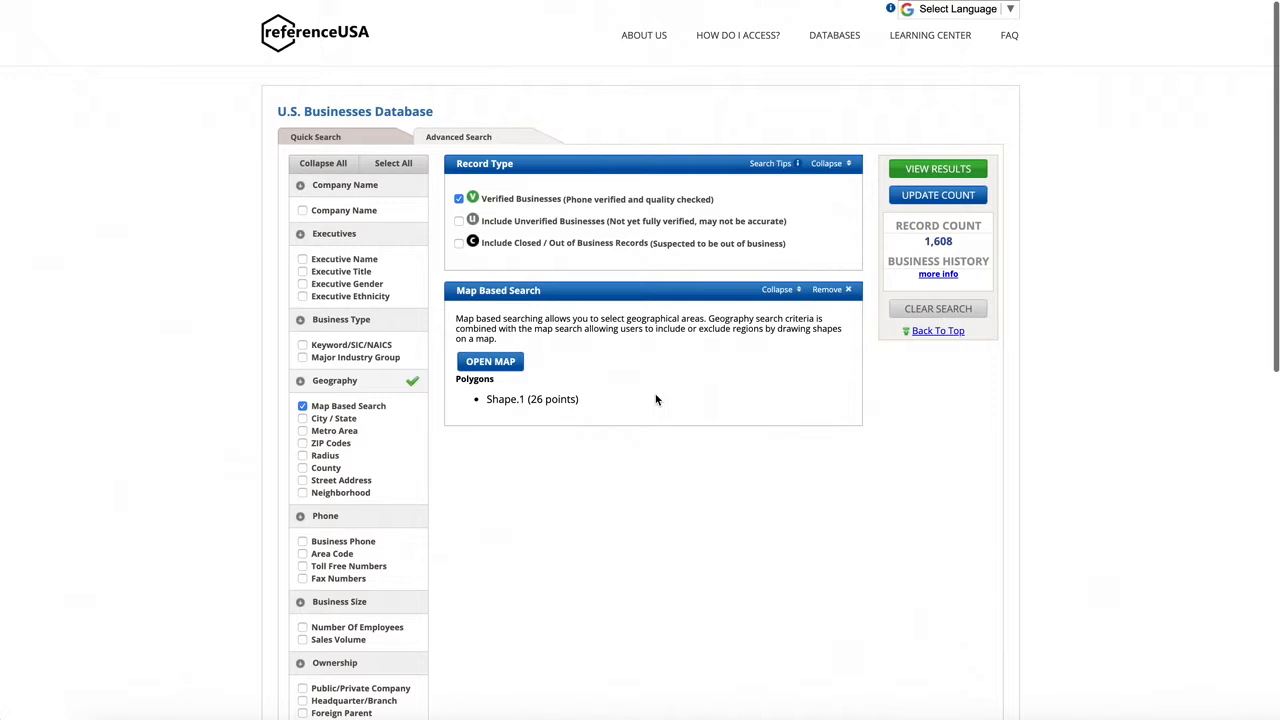
Step: Replace the shape-based map criterion with a new Map Based Search and start a Drive Route selection on its map
click(834, 289)
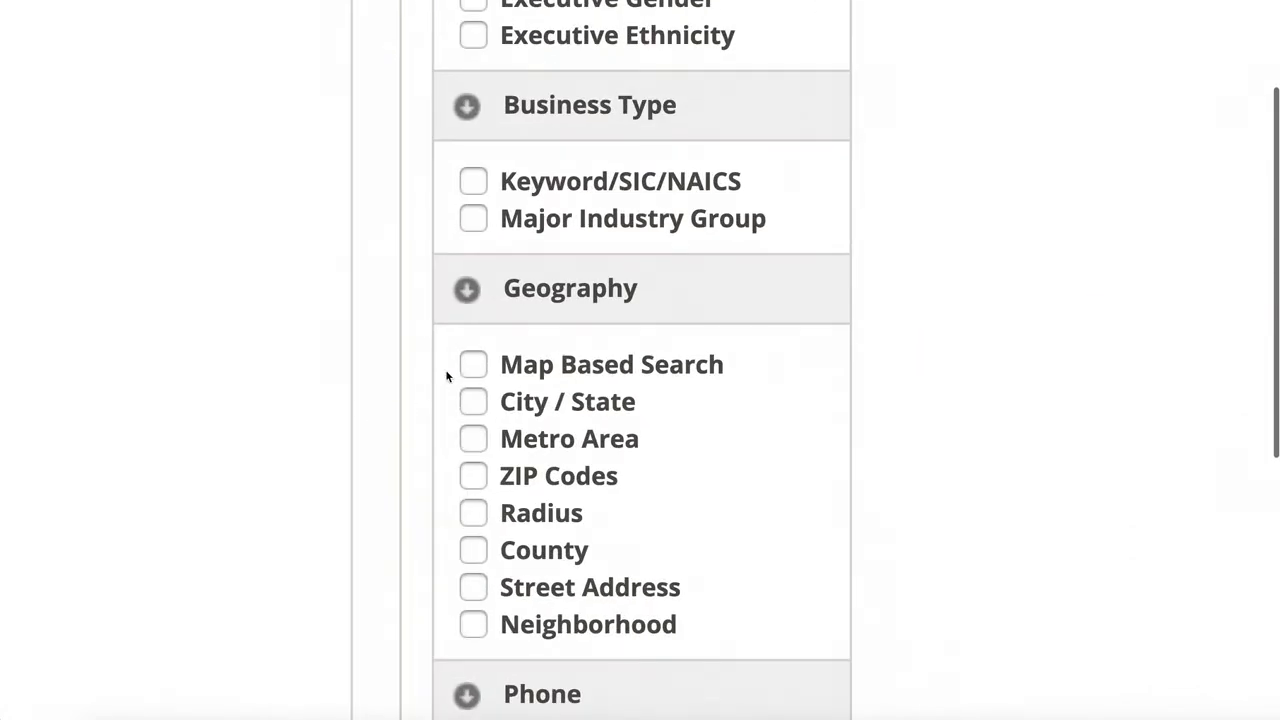
click(475, 366)
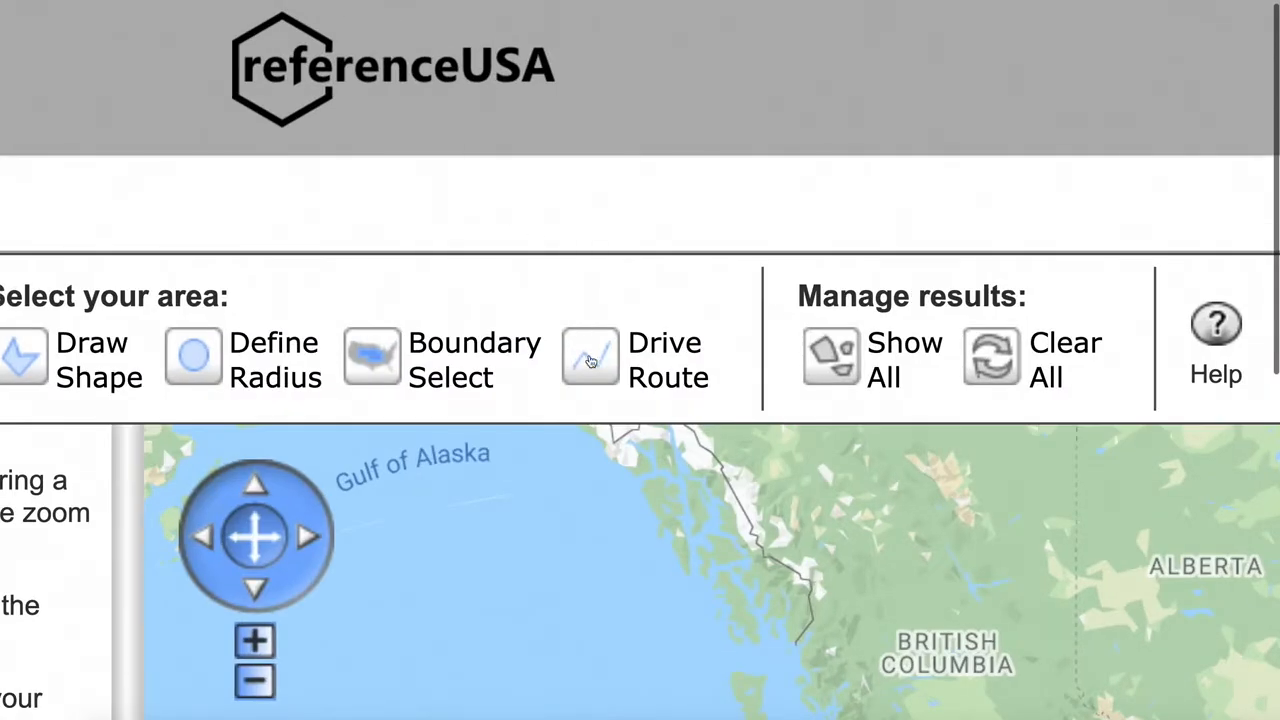
click(388, 106)
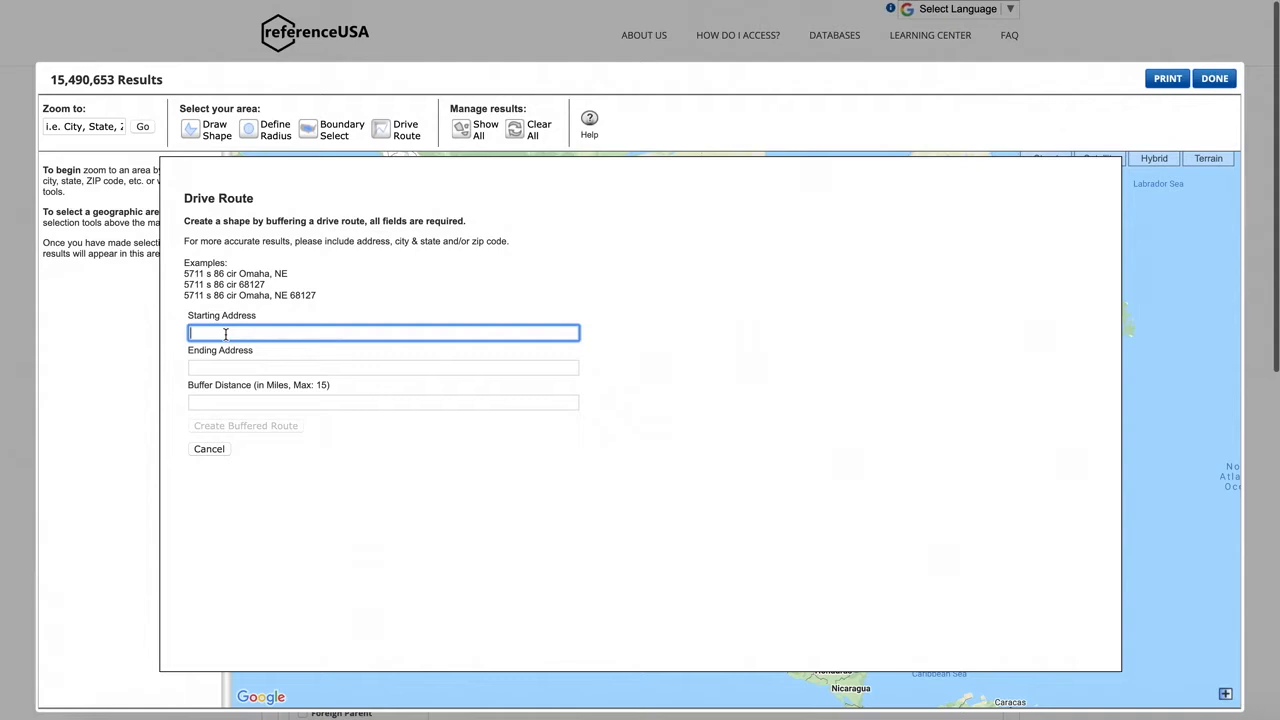
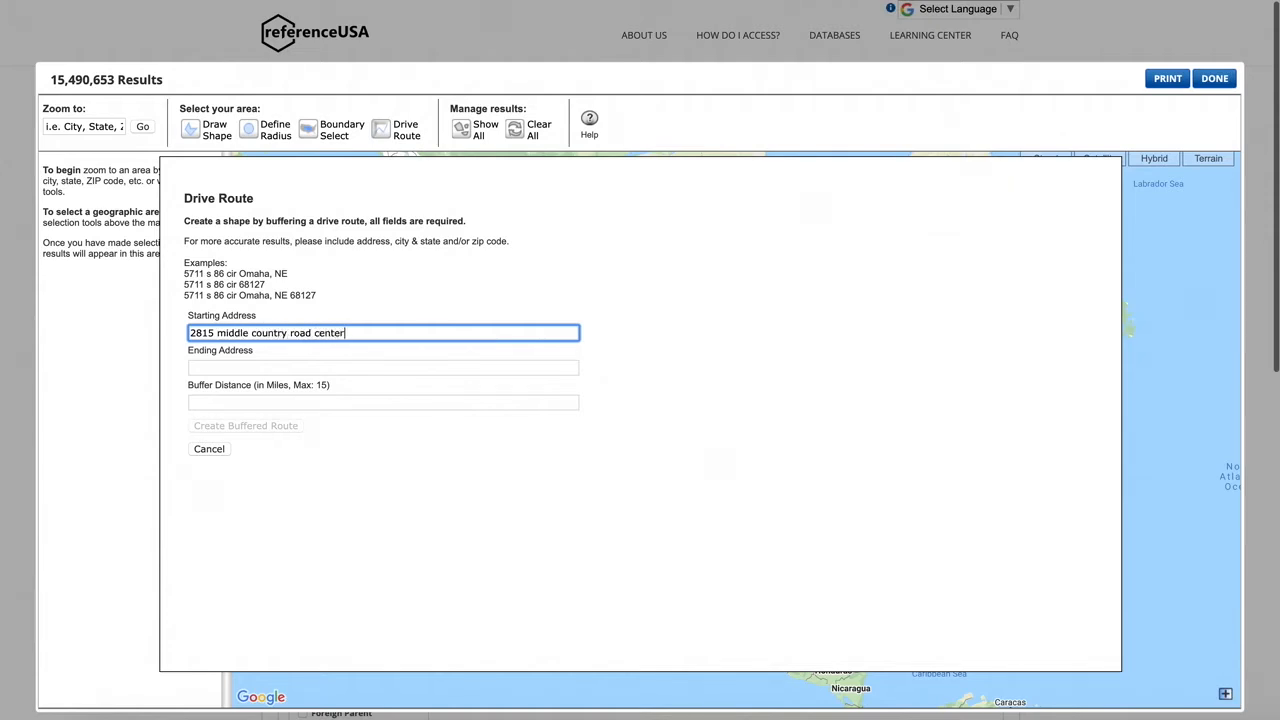
Step: Enter the drive route's starting address, including street, town, state and ZIP code
key(Tab)
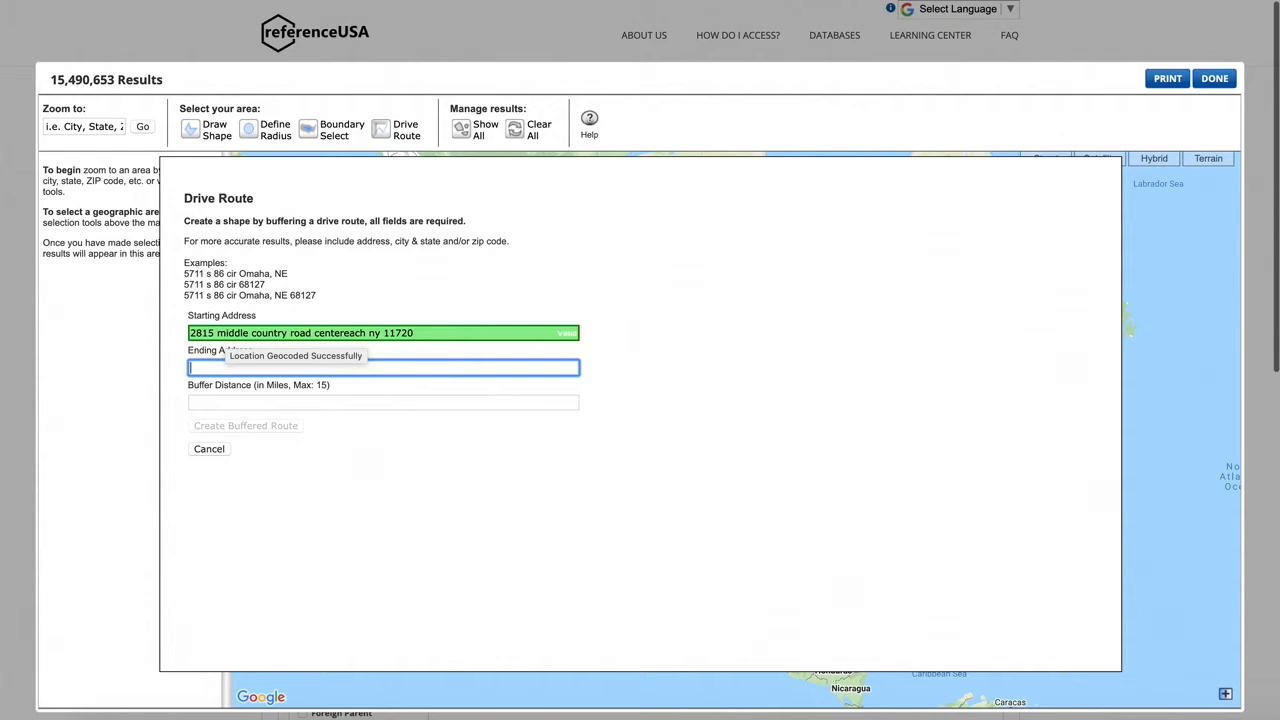
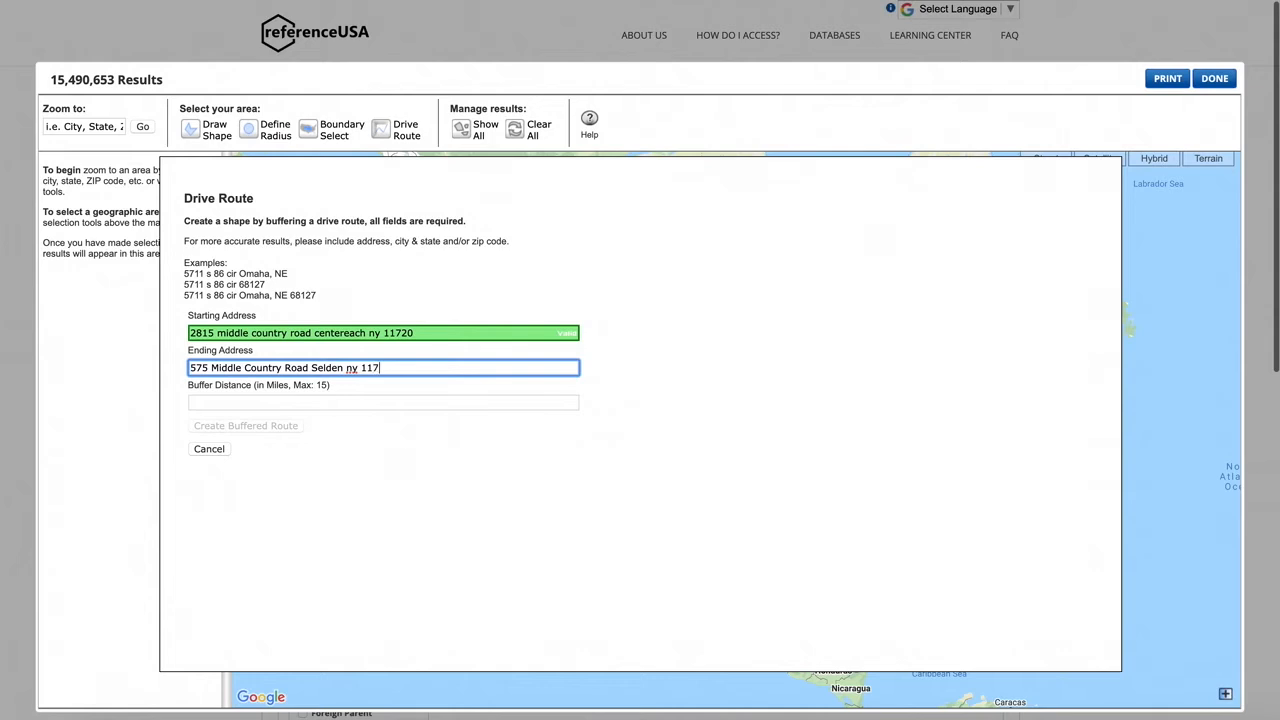
Step: Enter the drive route's ending address, including street, town, state and ZIP code
key(Tab)
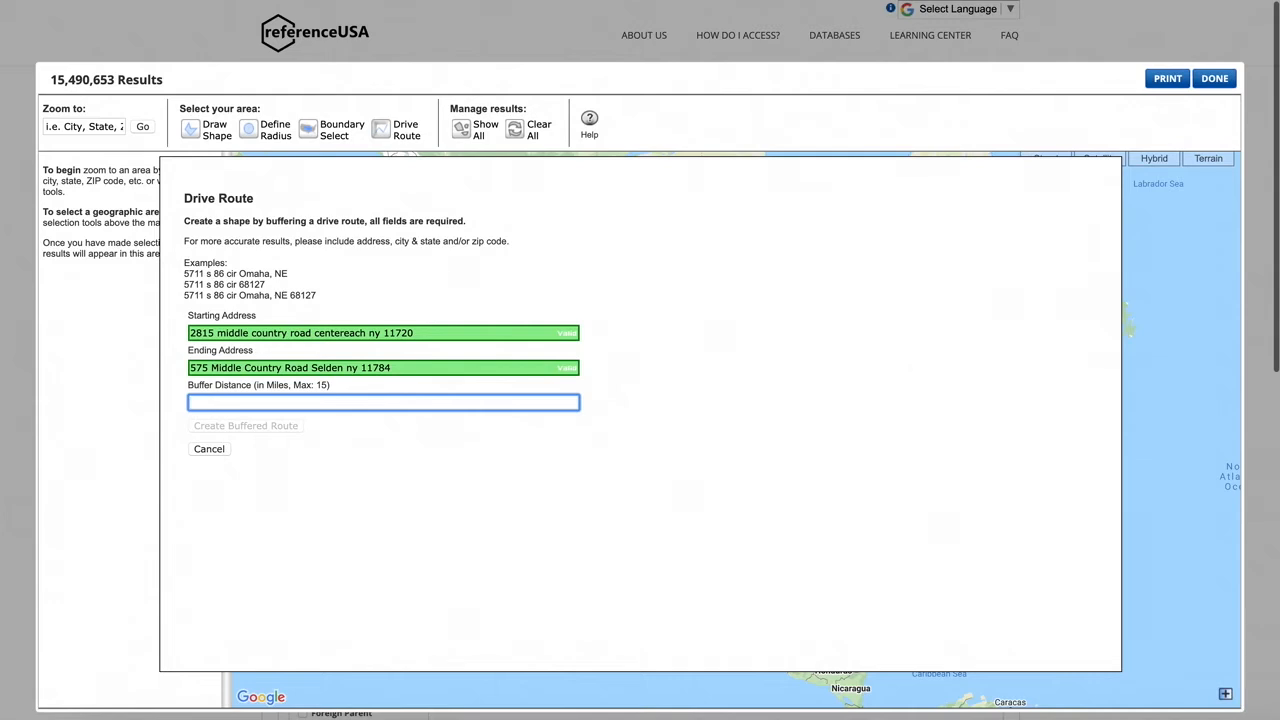
Step: Create the buffered drive route with a buffer distance of .25 miles and finish the map selection
text(.25)
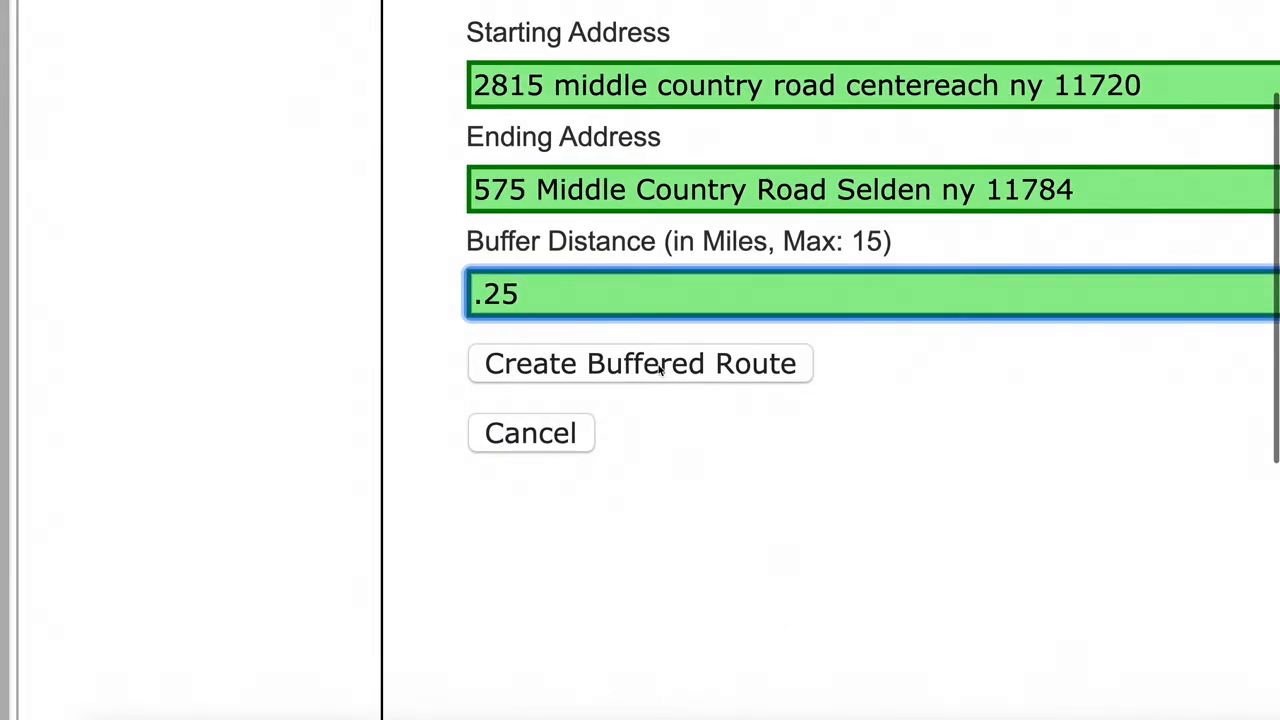
scroll(654, 370, down, 1)
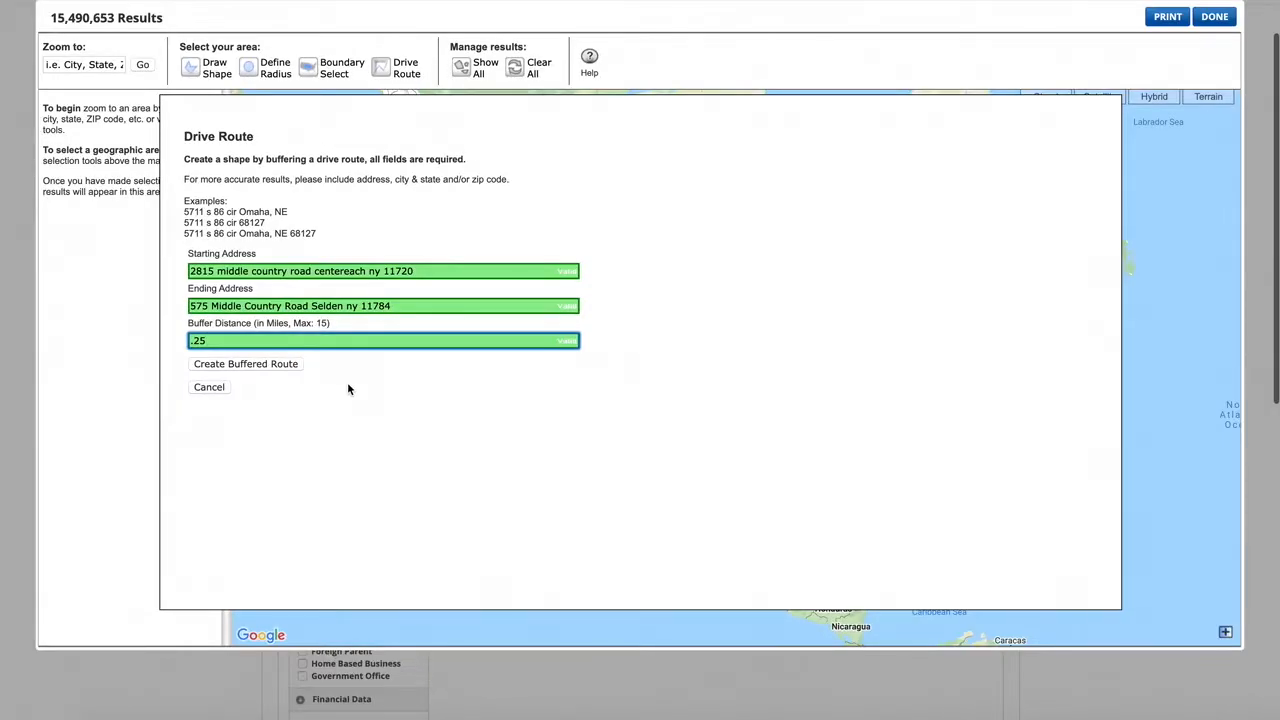
click(280, 365)
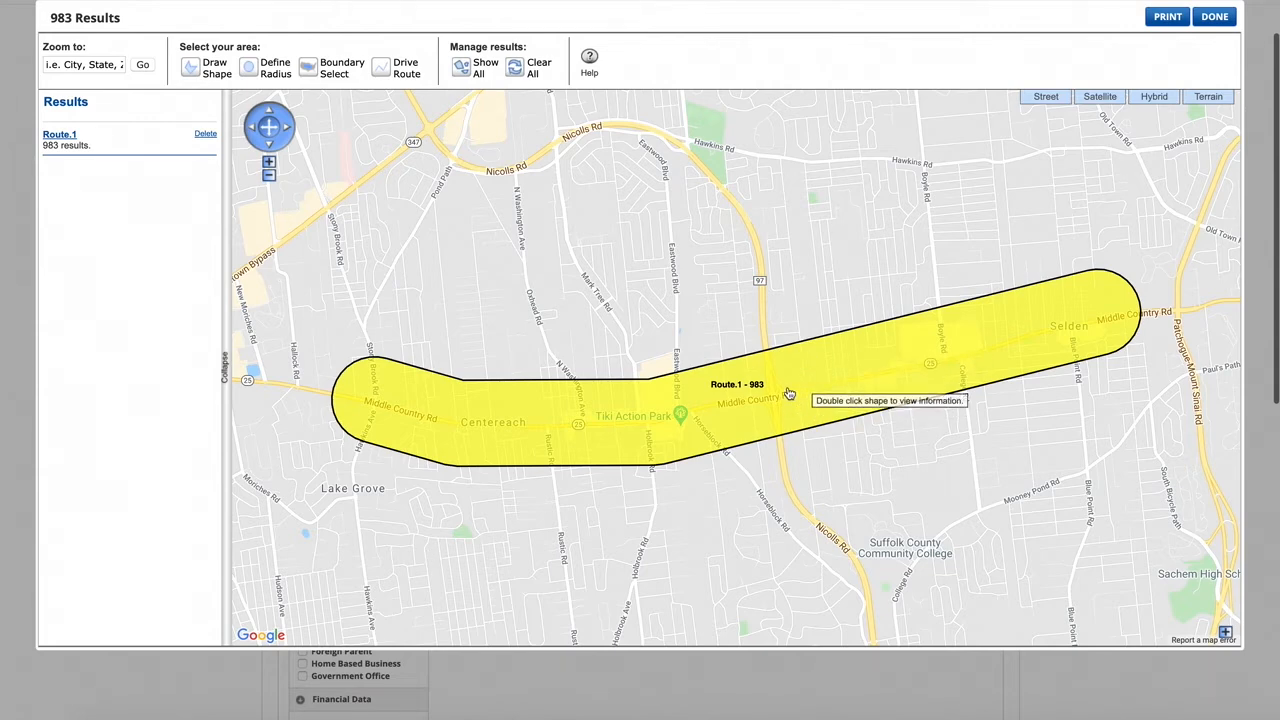
click(1214, 17)
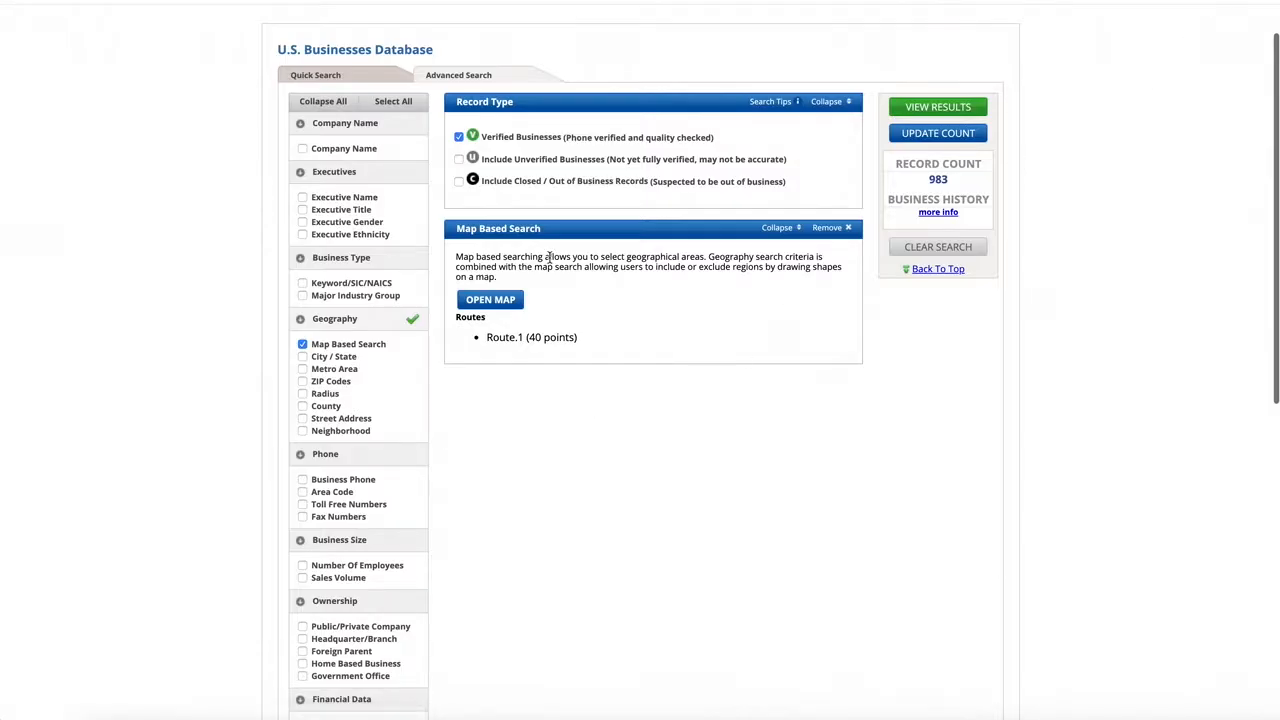
Step: Replace the route-based map criterion with a new Map Based Search and open its map
scroll(338, 155, down, 3)
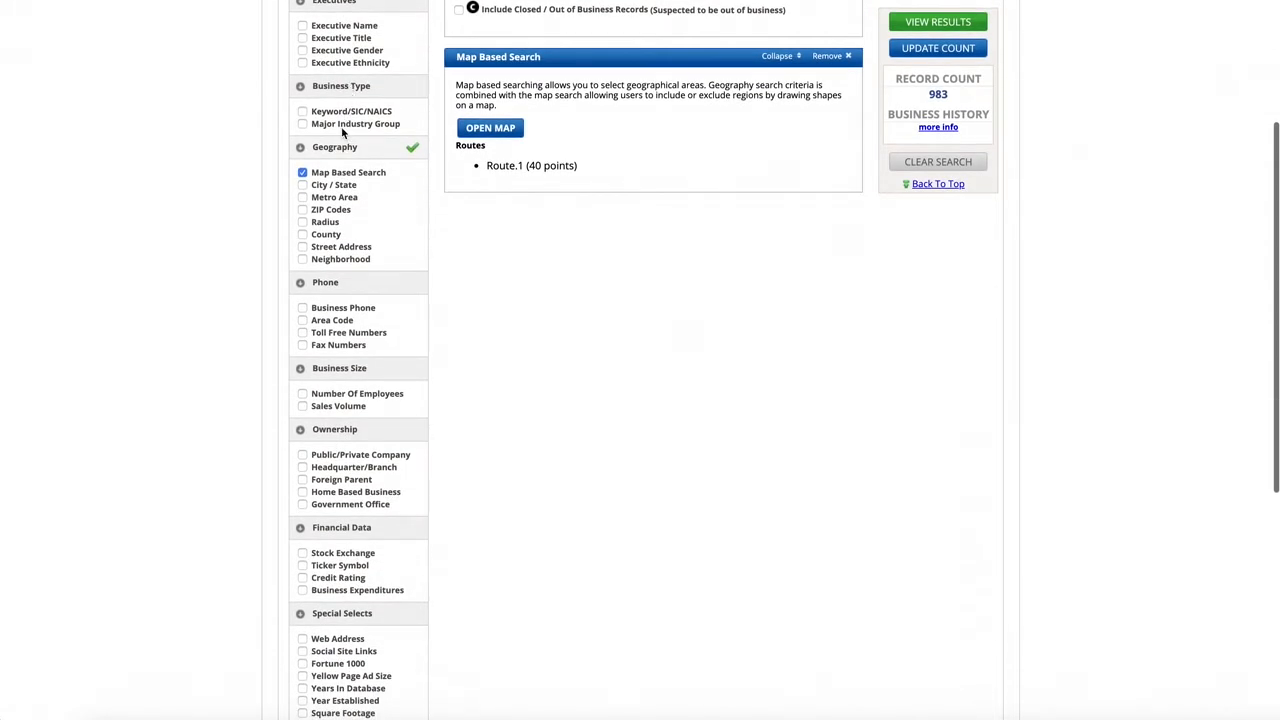
scroll(409, 433, up, 4)
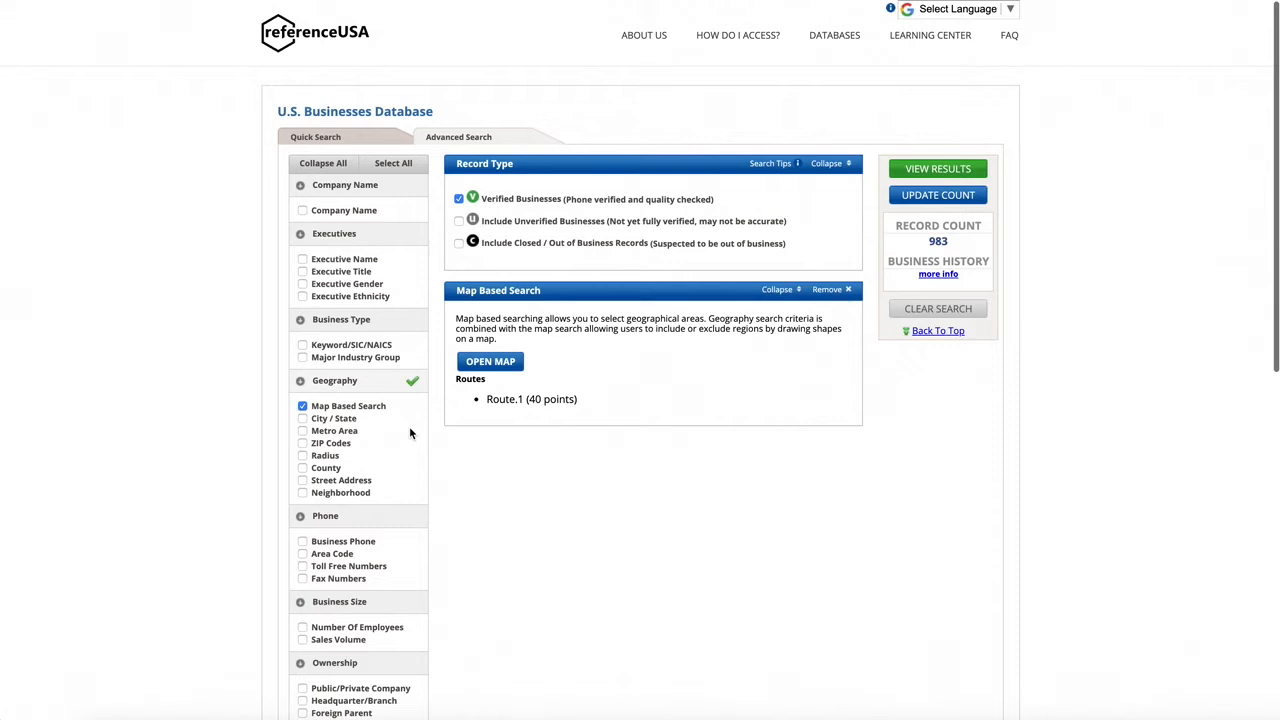
click(829, 290)
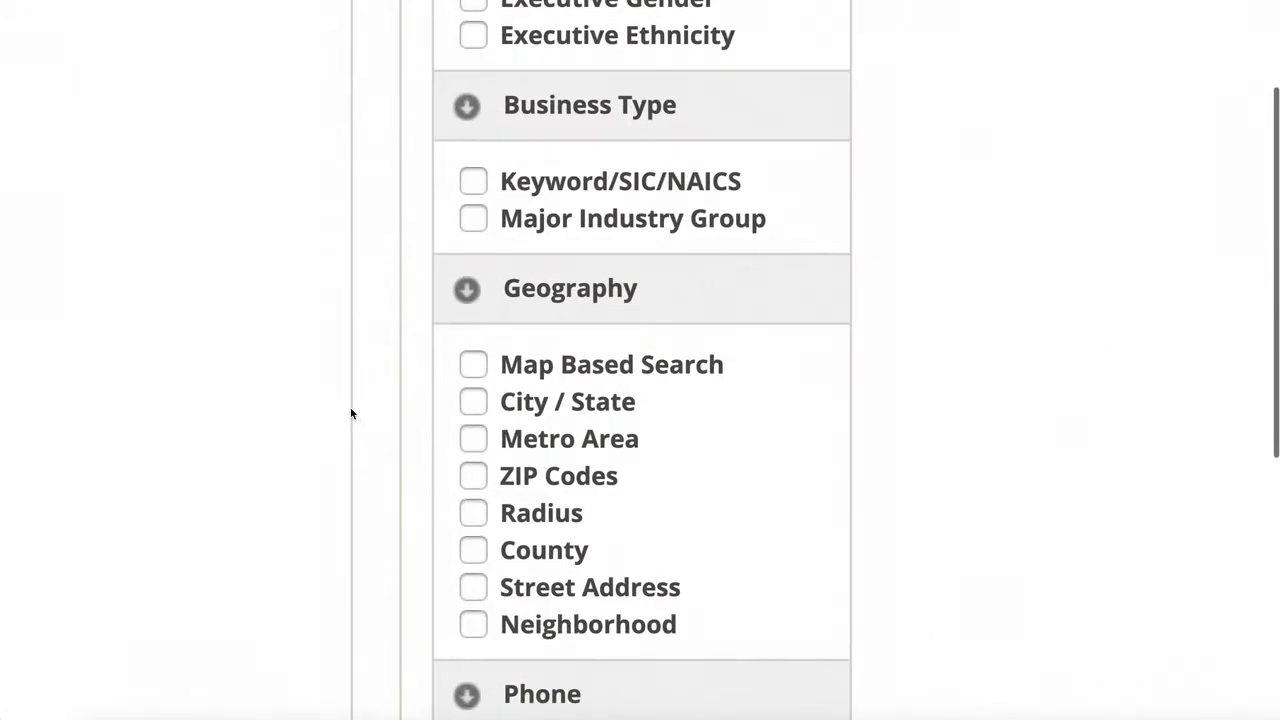
click(476, 368)
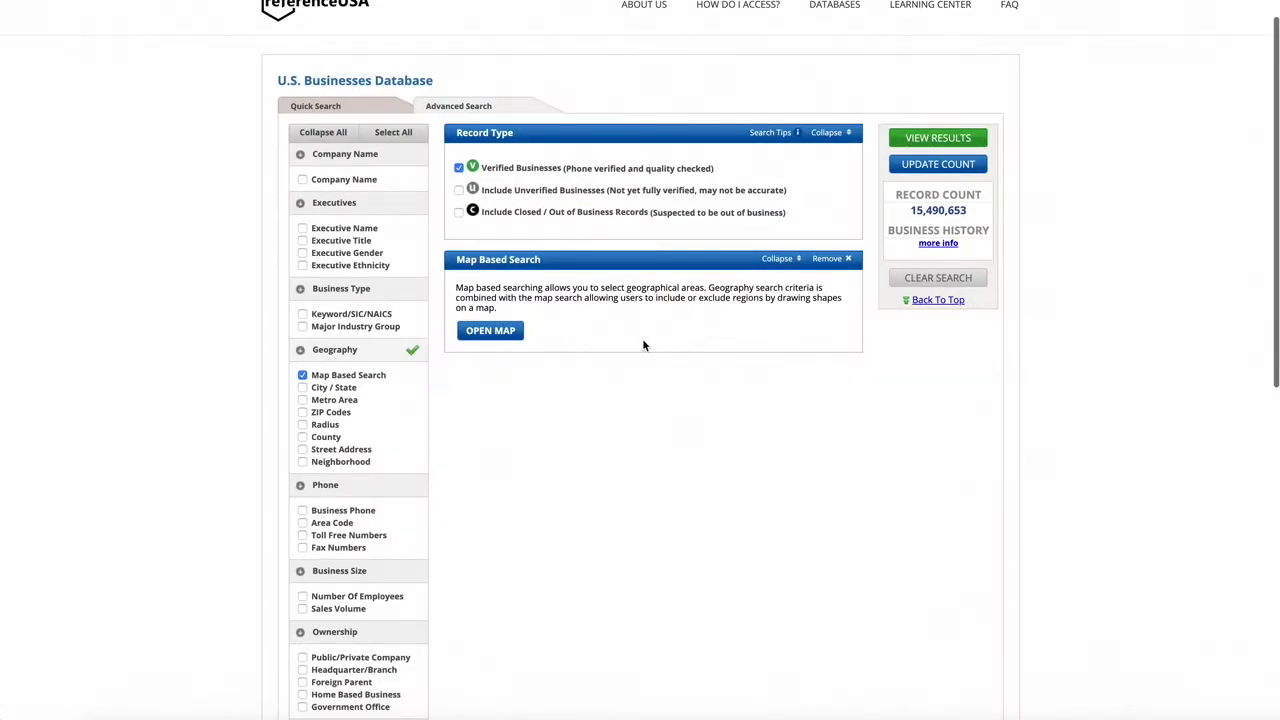
click(491, 333)
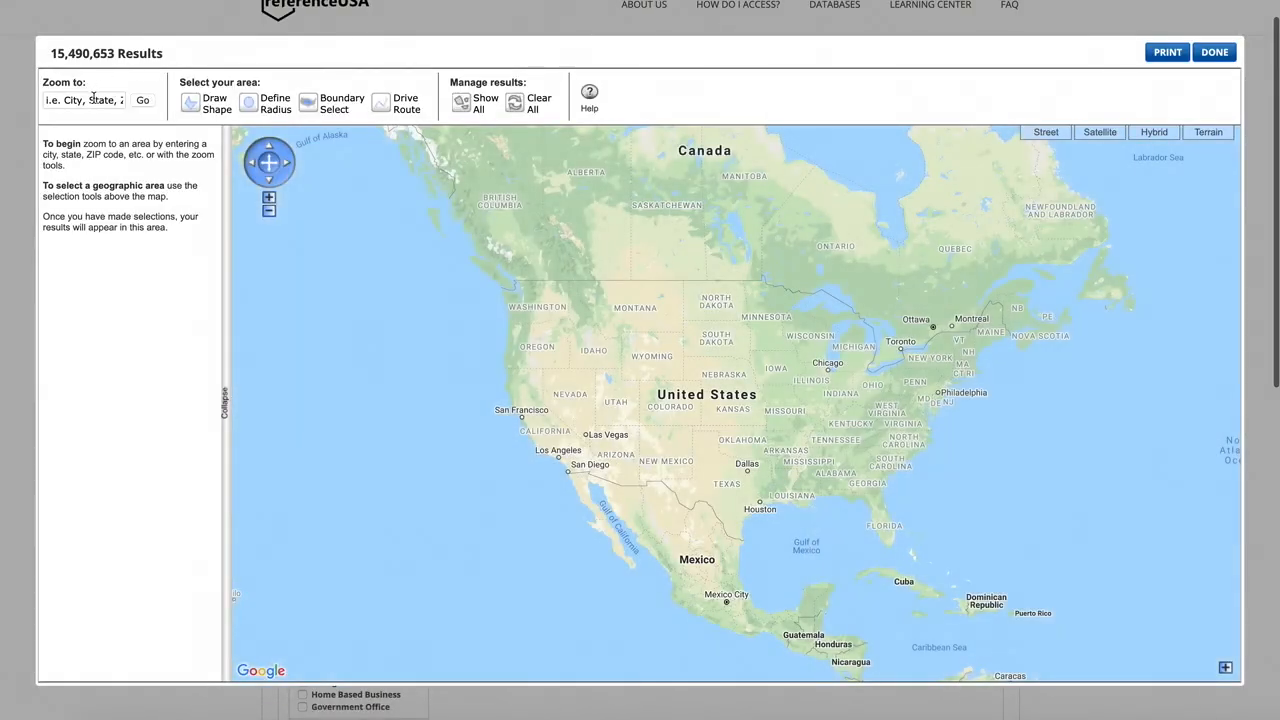
Step: Zoom the selection map to ZIP code 11720
click(92, 99)
text(11720)
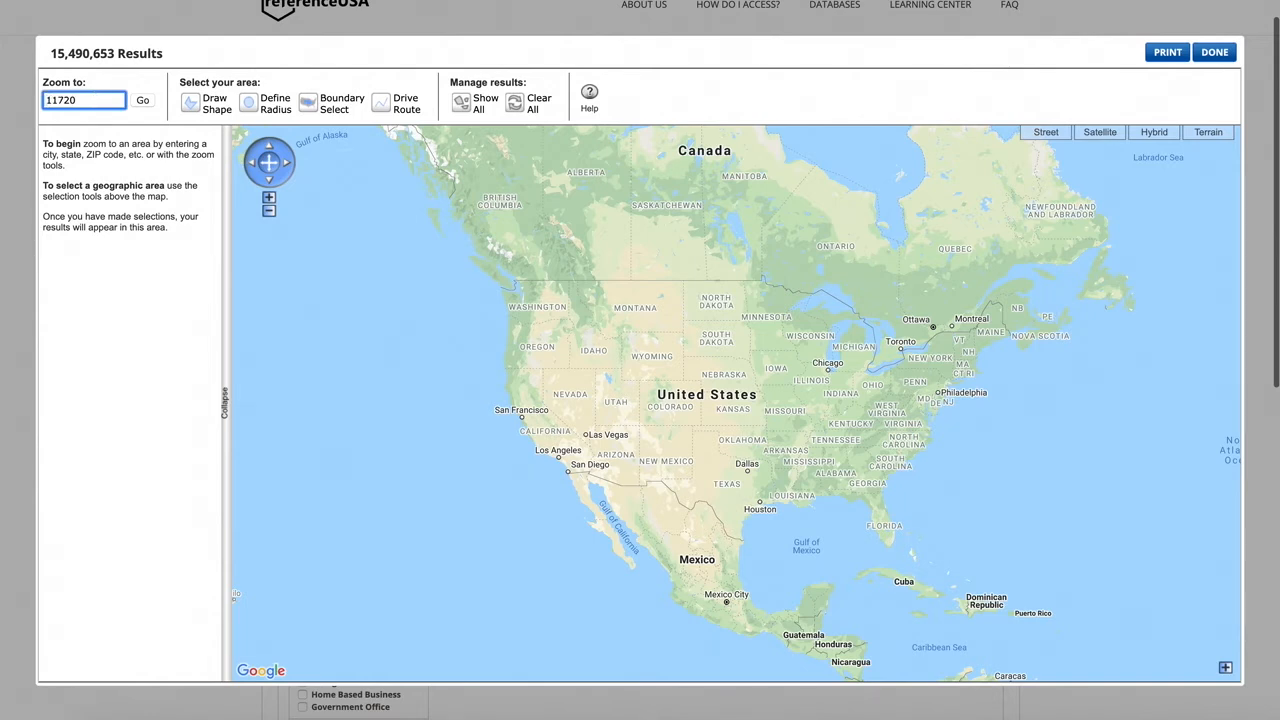
click(142, 100)
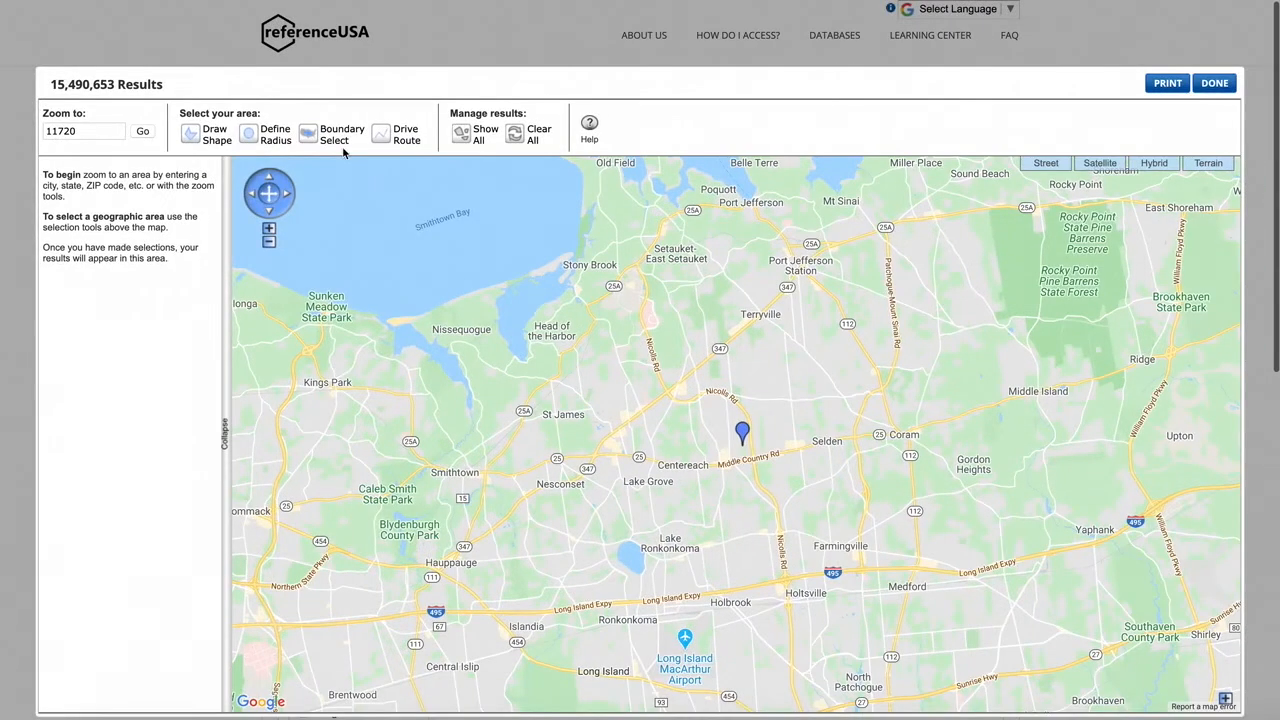
Step: Define a circular area of about 2 miles radius centered between Centereach and Selden, and finish the map selection
click(252, 138)
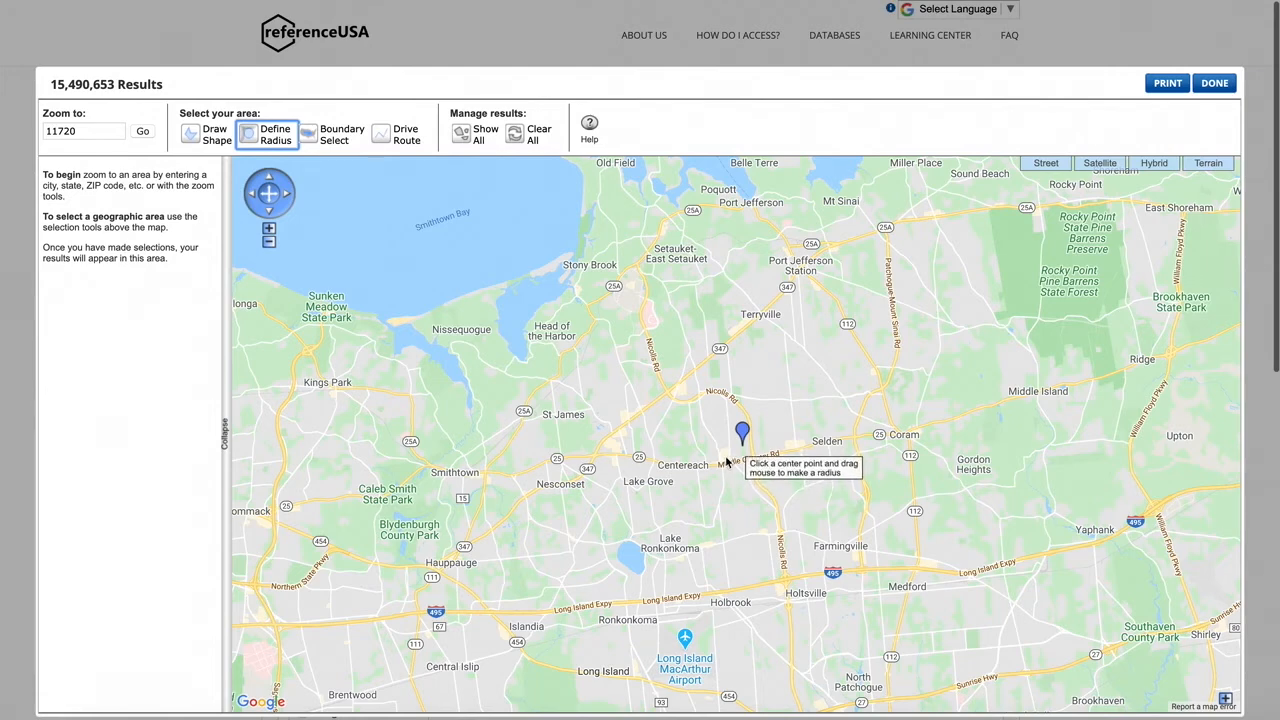
drag(725, 458, 775, 529)
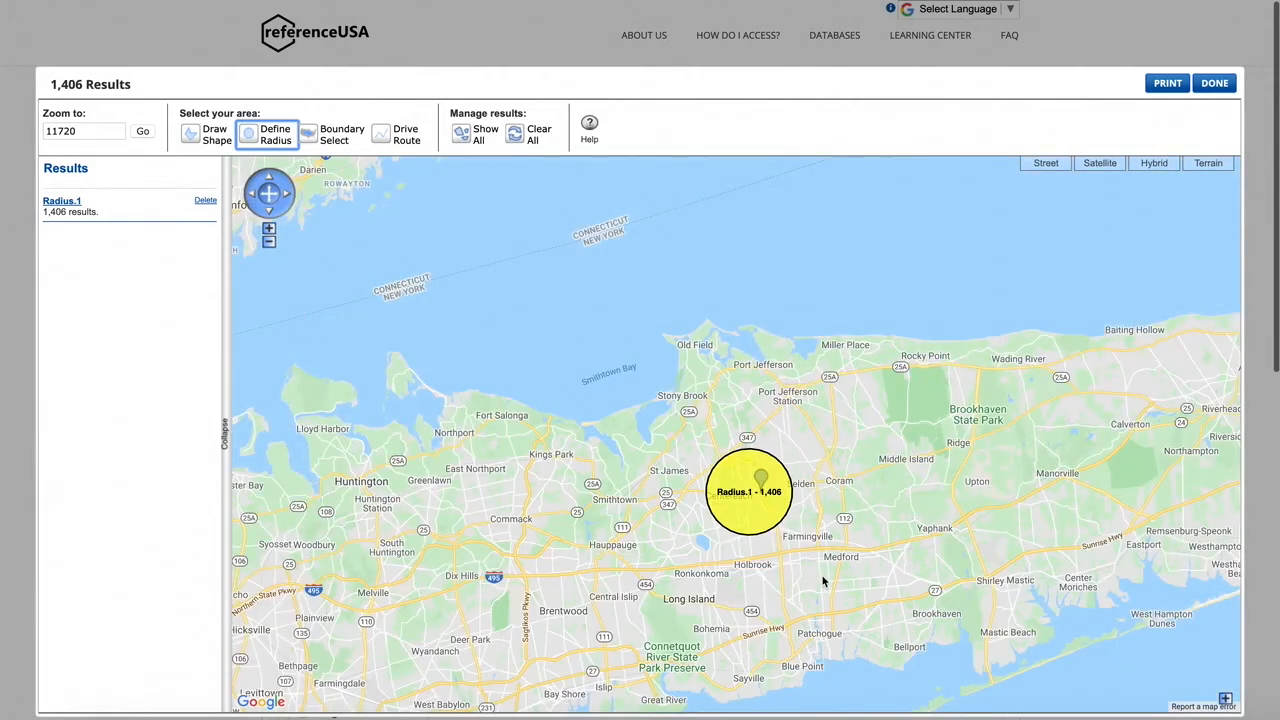
drag(841, 584, 822, 520)
scroll(822, 520, up, 1)
scroll(822, 520, down, 1)
scroll(822, 520, down, 1)
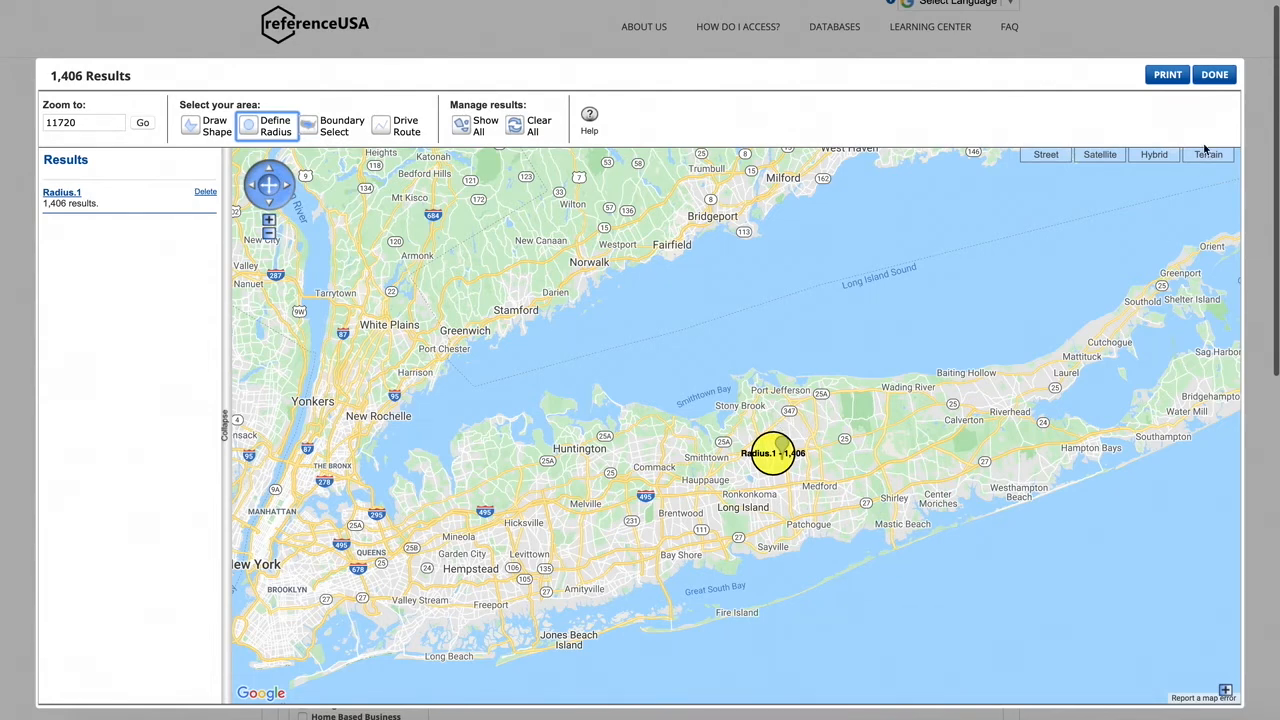
click(1214, 78)
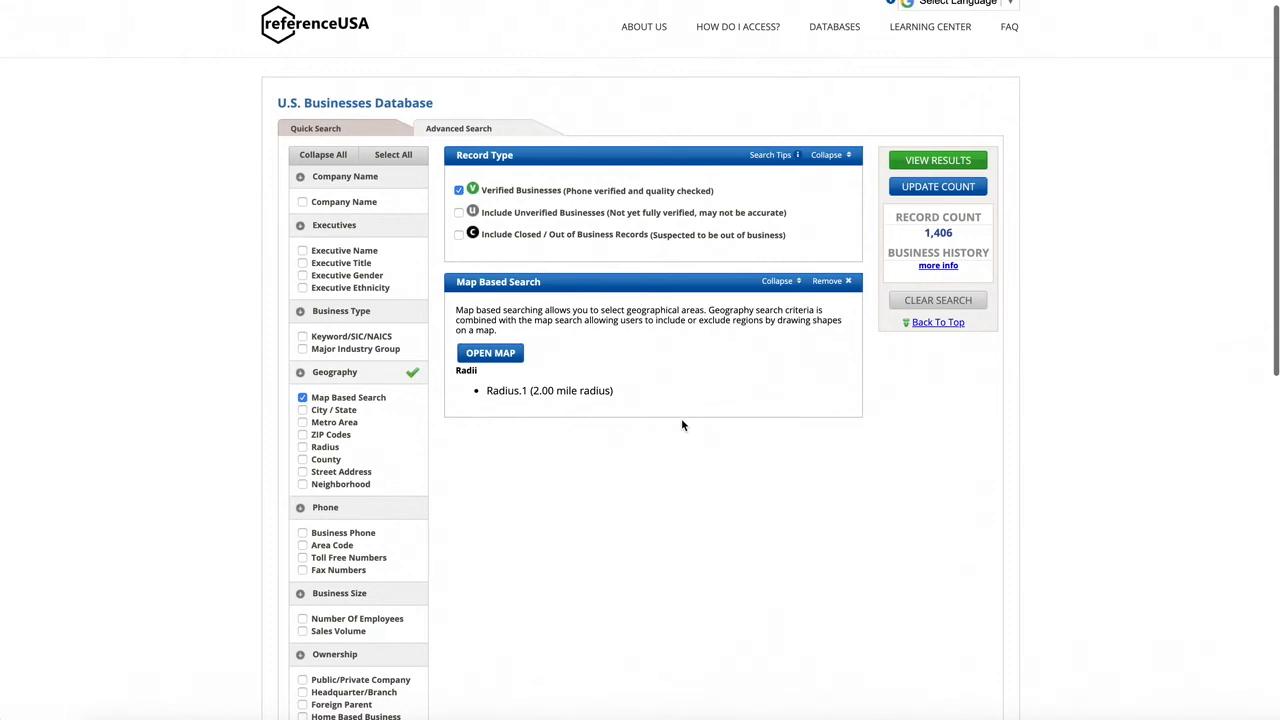
Step: Add a Number Of Employees criterion with the ranges 10-19, 20-49, 50-99, 100-249 and 250-499, and update the record count
scroll(371, 486, down, 4)
scroll(371, 486, up, 3)
scroll(369, 484, up, 1)
scroll(263, 429, down, 3)
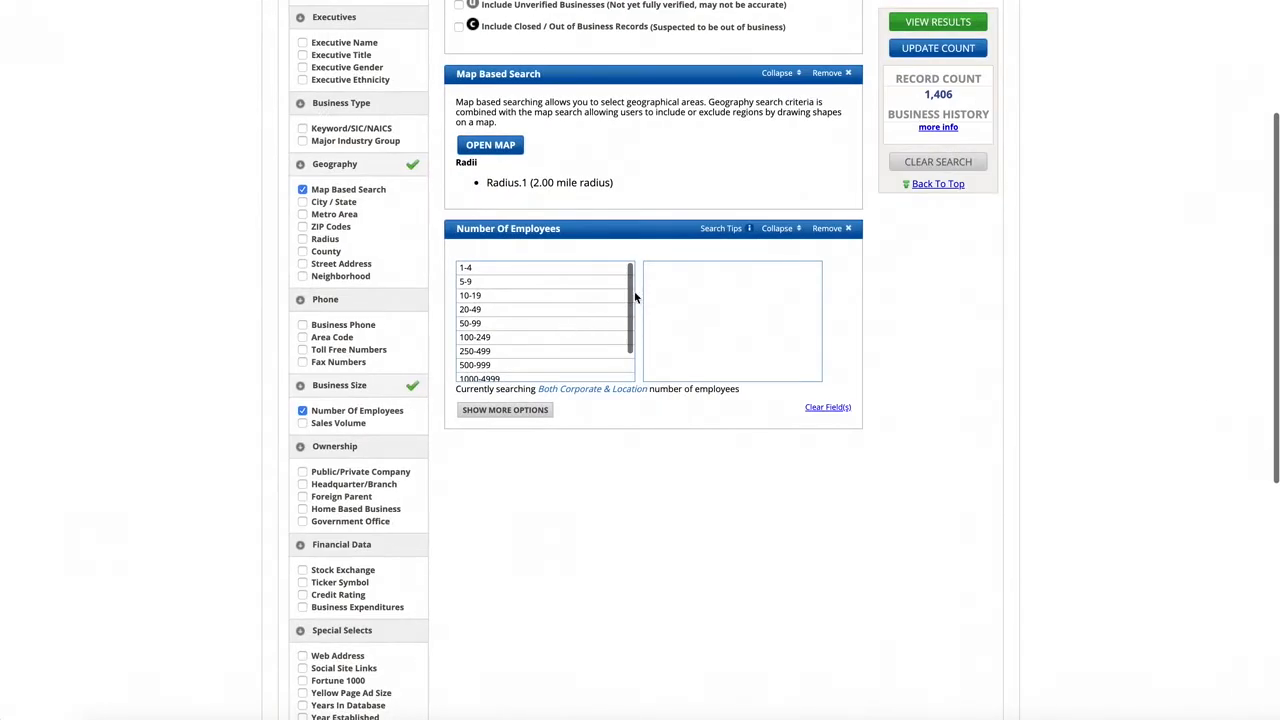
drag(632, 297, 632, 348)
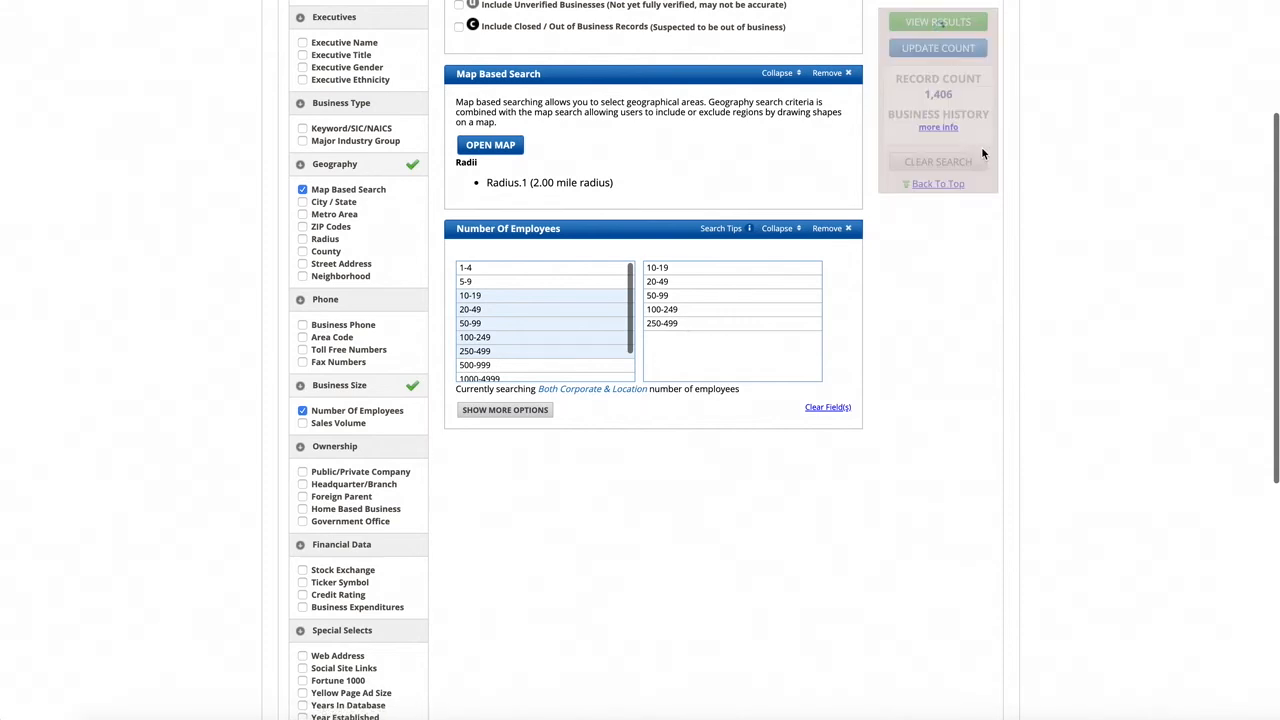
click(944, 189)
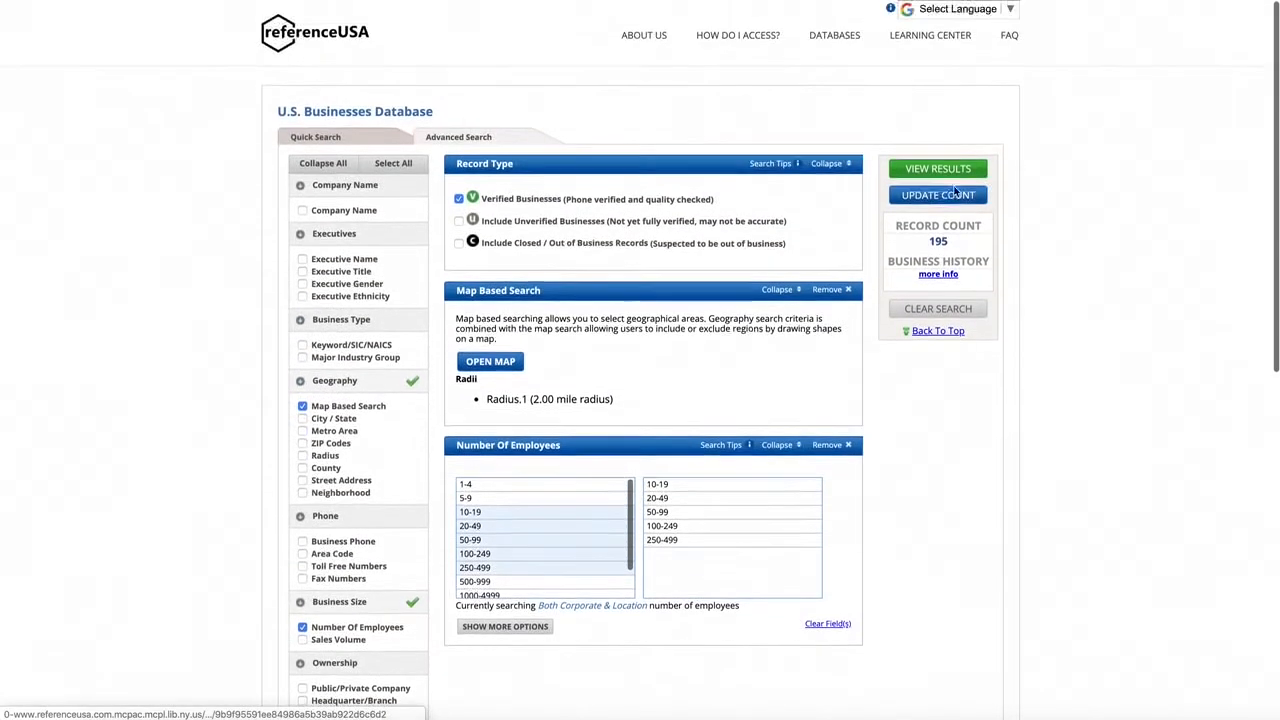